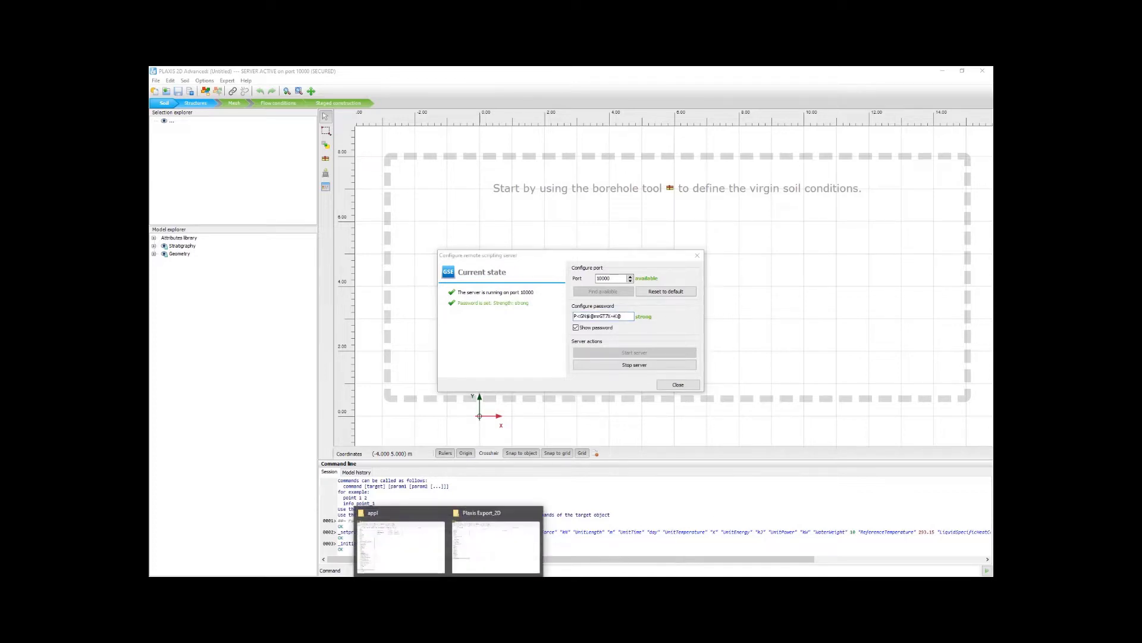
Step: Open OpenTunnelDesigner.cfg from OpenTunnel Designer's config\appl folder in Notepad++
left_click(428, 551)
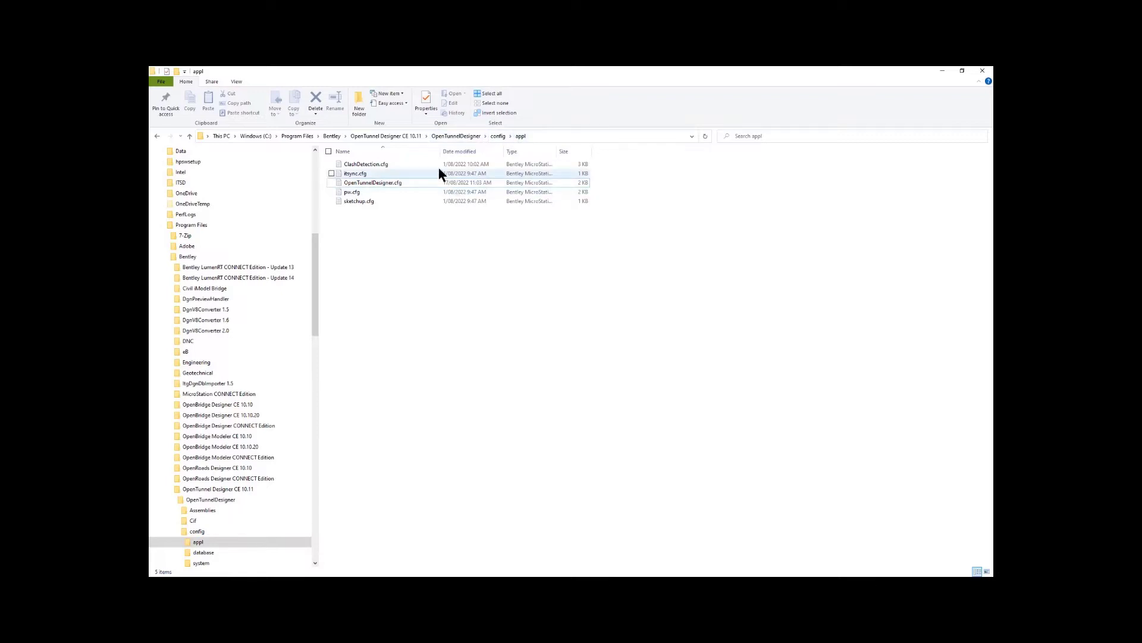
left_click(373, 184)
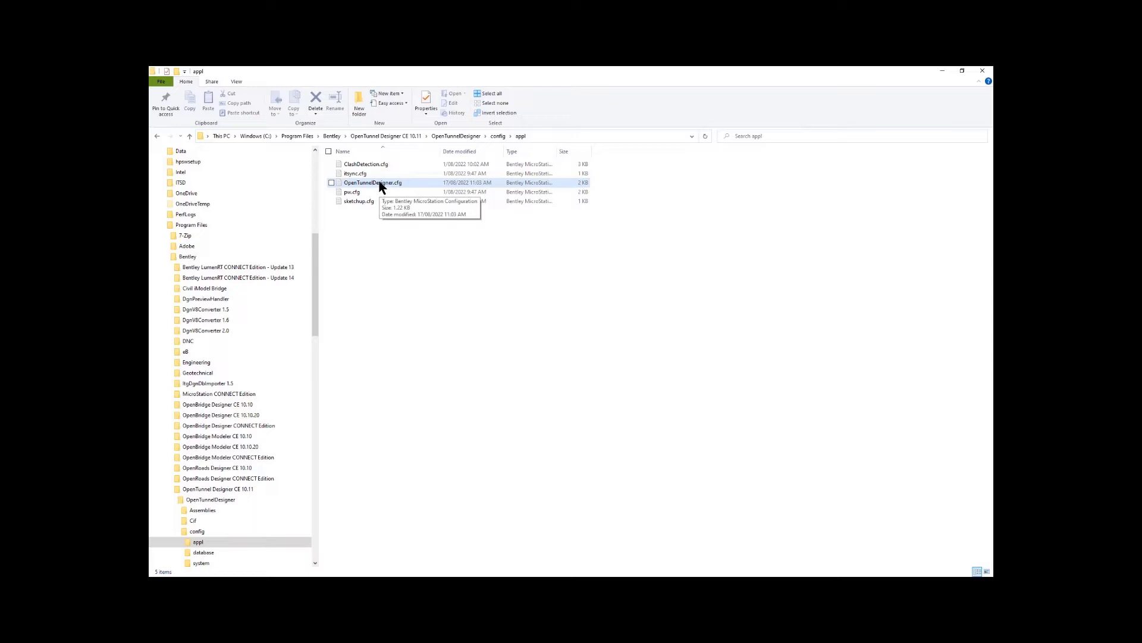
left_click(381, 185)
double_click(381, 187)
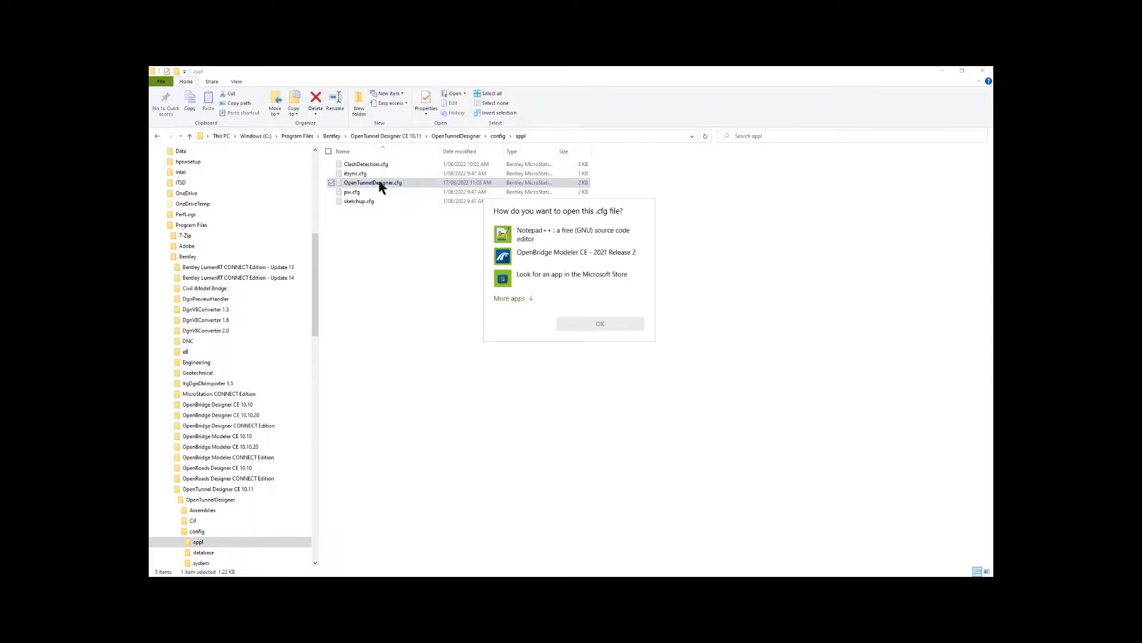
left_click(523, 235)
left_click(617, 325)
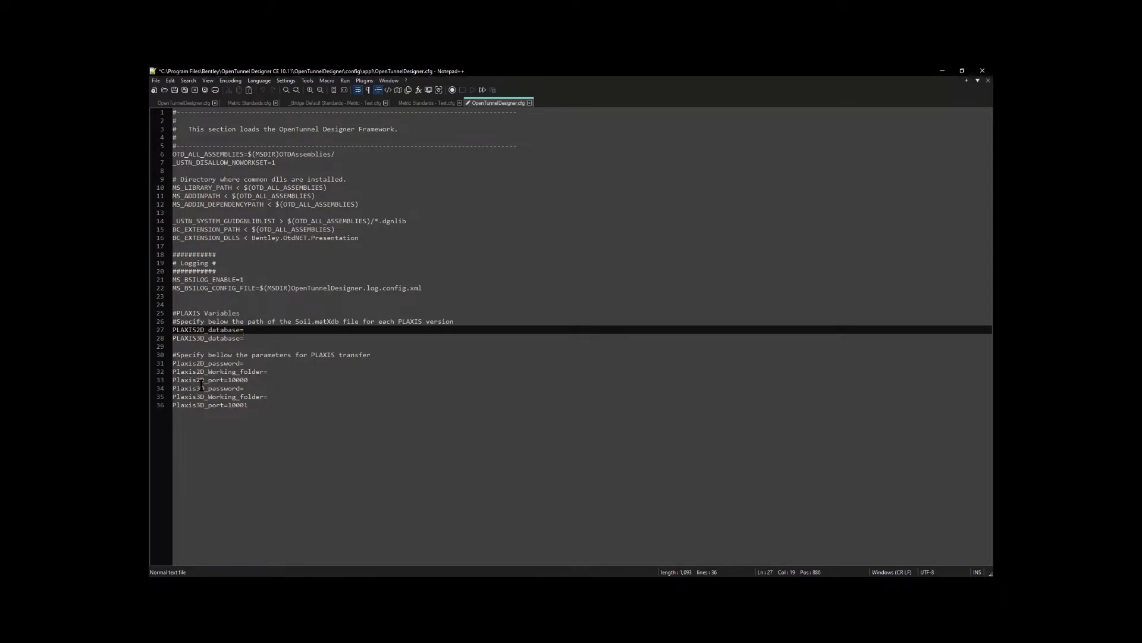
Step: Paste the PLAXIS 2D scripting server password as the value of Plaxis2D_password
left_click(251, 362)
key("ctrl+v")
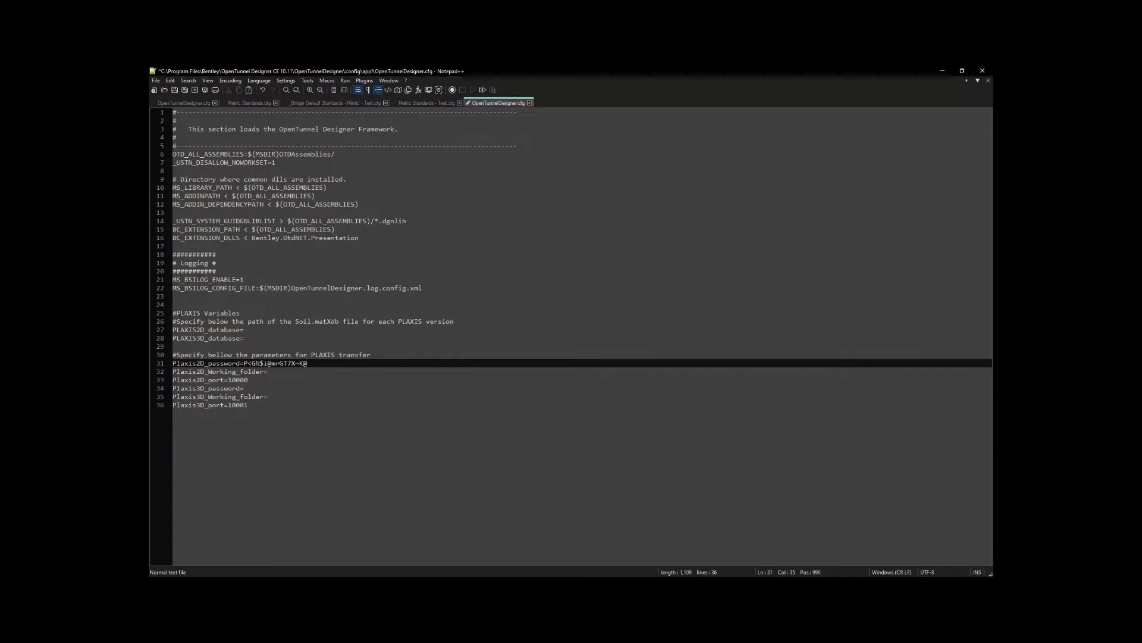
Step: Set Plaxis2D_Working_folder to the full path of the Plaxis Export_2D folder on the Desktop
left_click(269, 373)
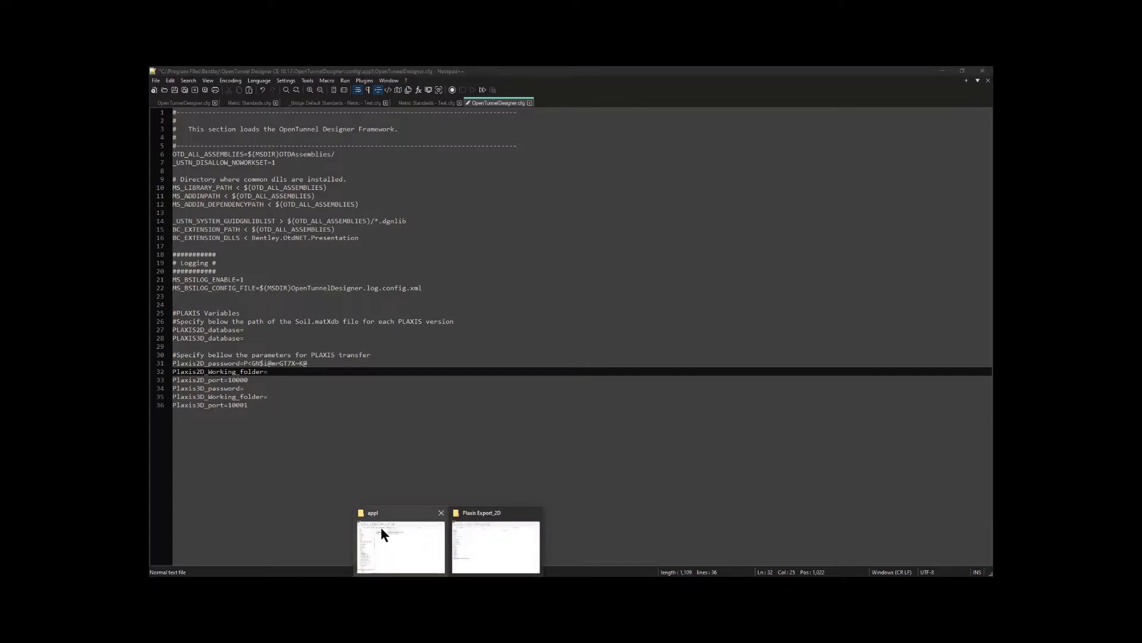
left_click(474, 546)
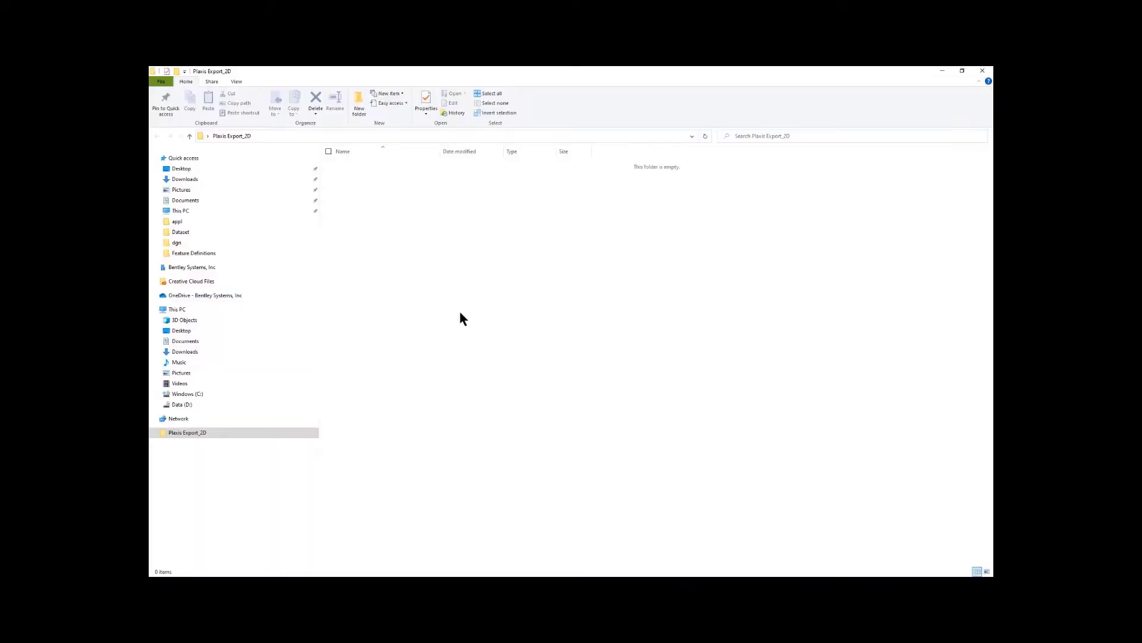
left_click(348, 135)
key("ctrl+c")
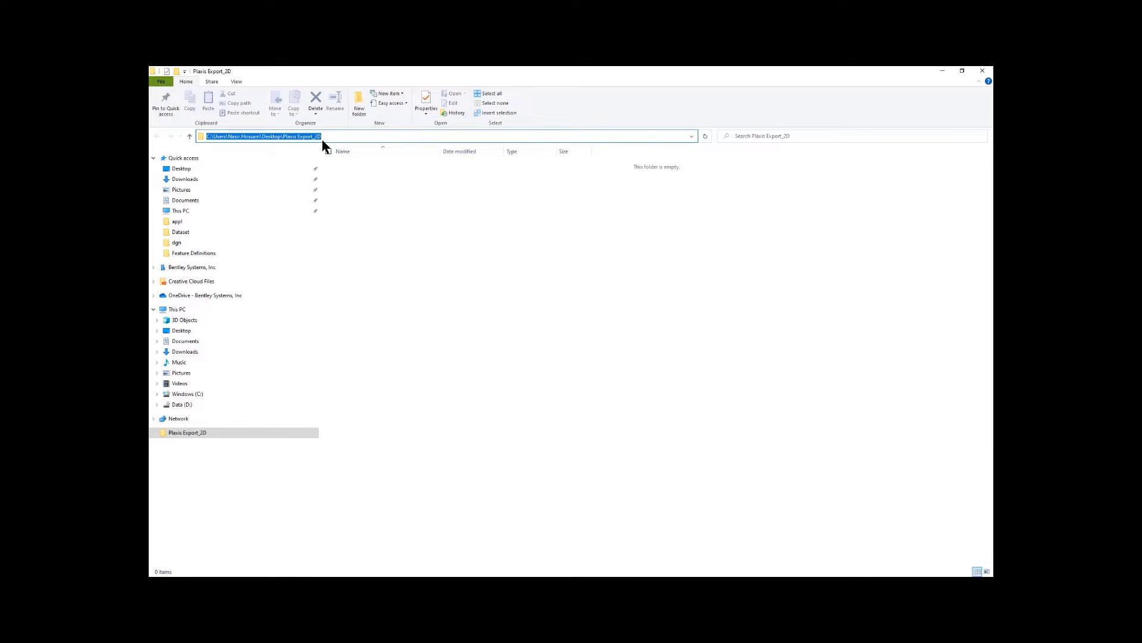
left_click(934, 70)
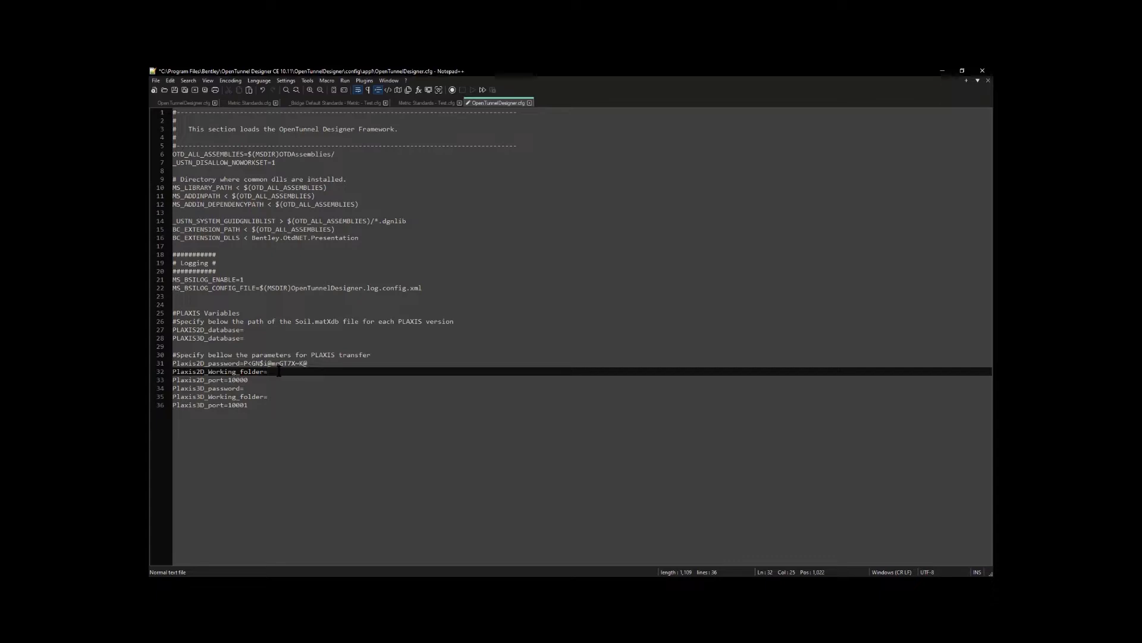
key("ctrl+v")
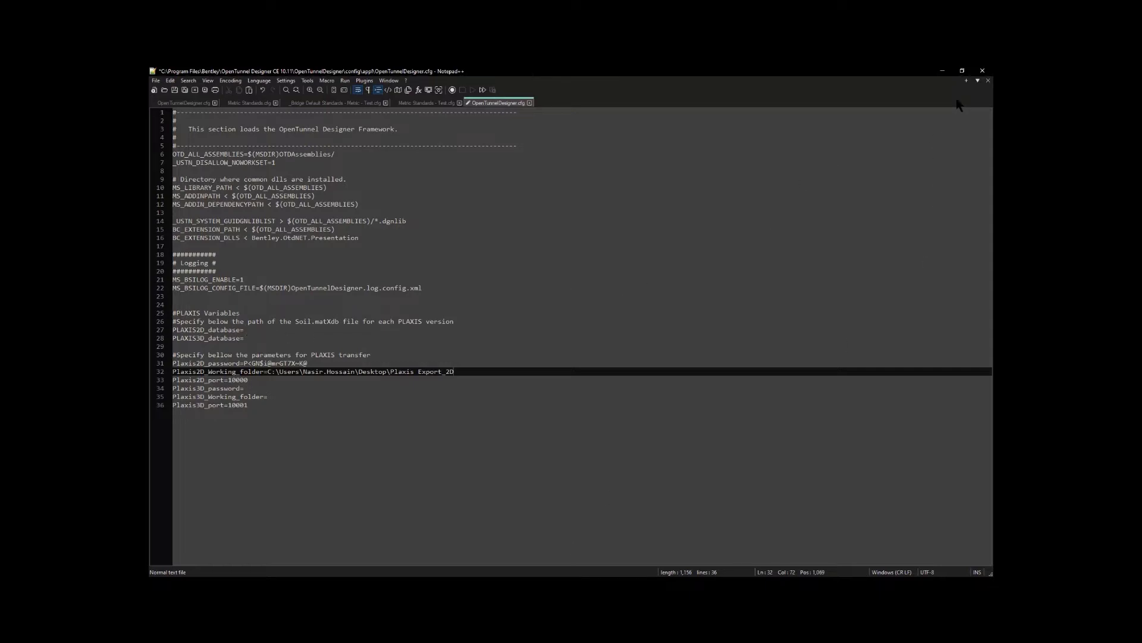
Step: Switch to PLAXIS 2D and close the remote scripting server configuration
left_click(942, 70)
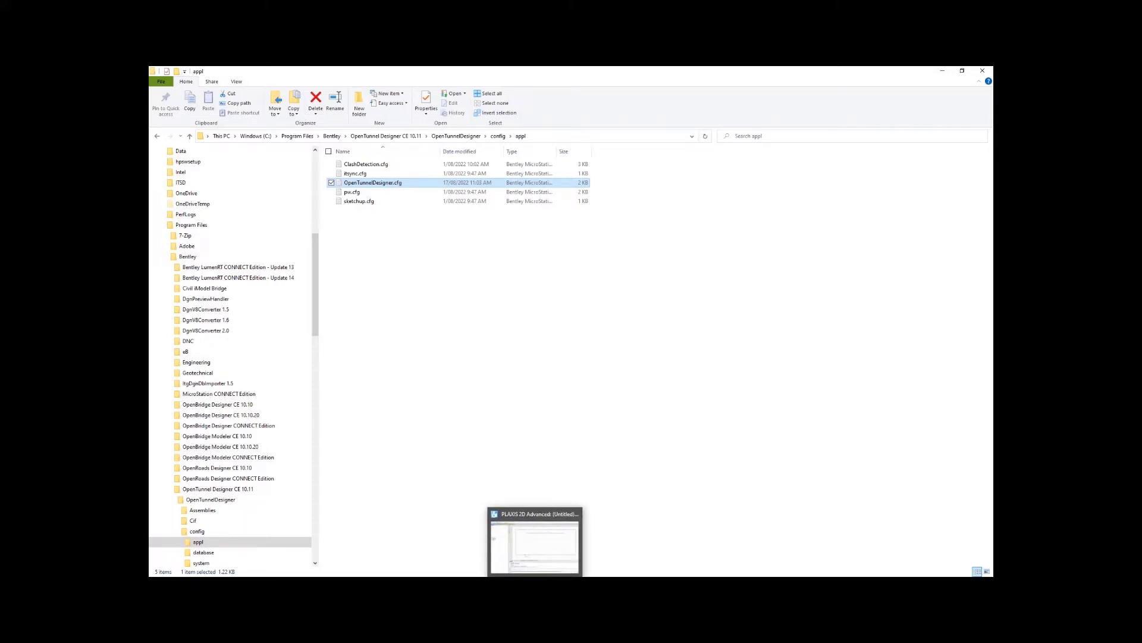
left_click(533, 522)
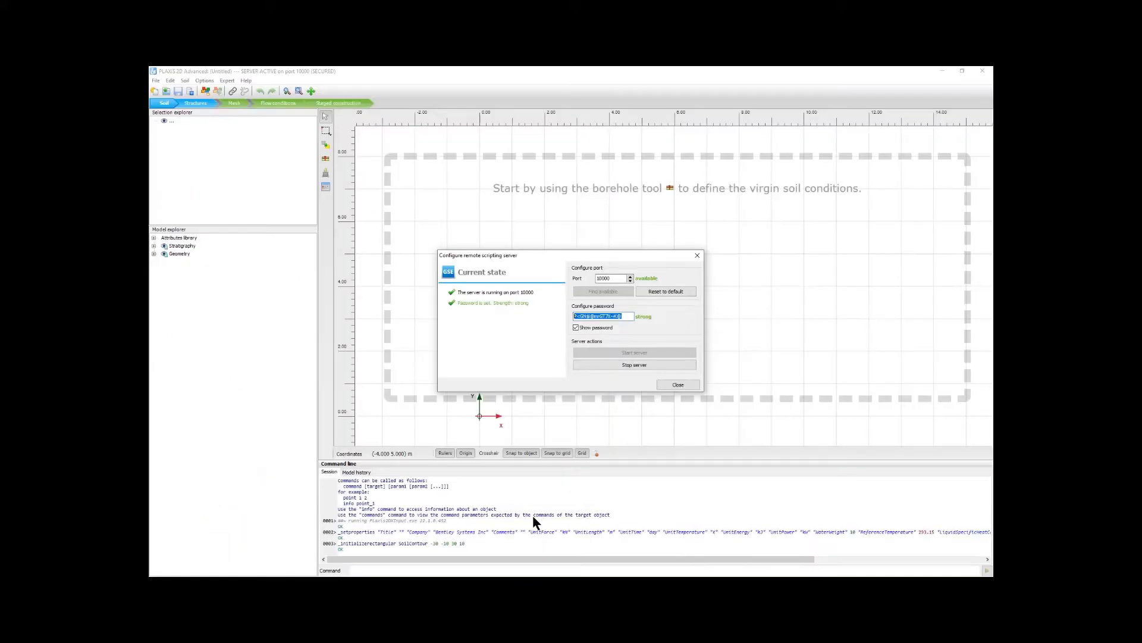
left_click(682, 385)
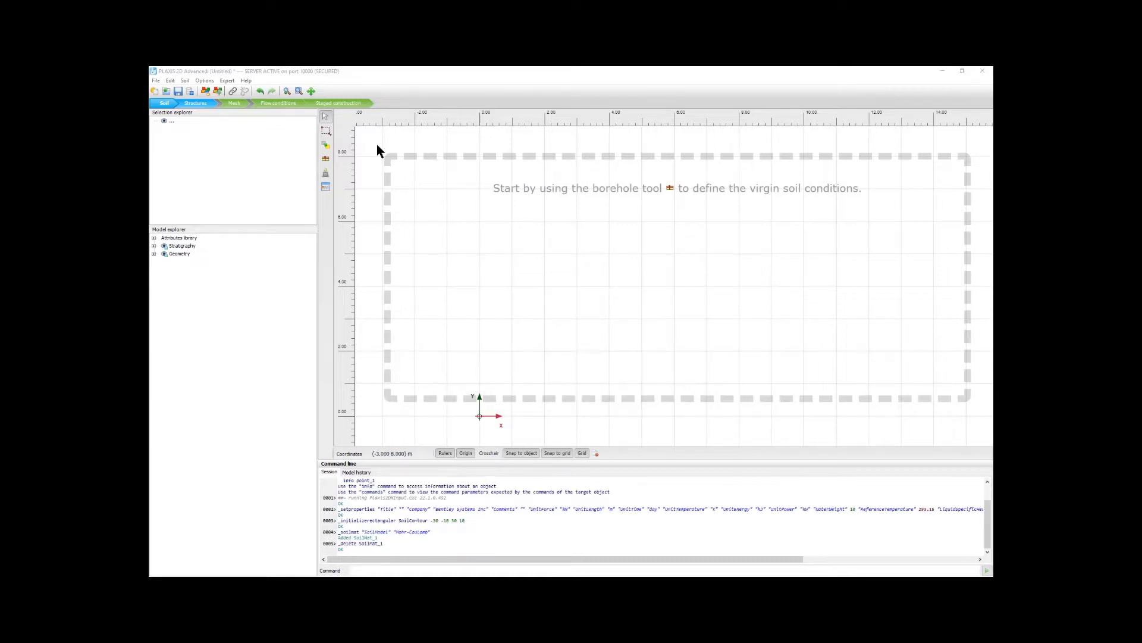
Step: Open the soil material sets and show the global materials beside the project materials
left_click(185, 80)
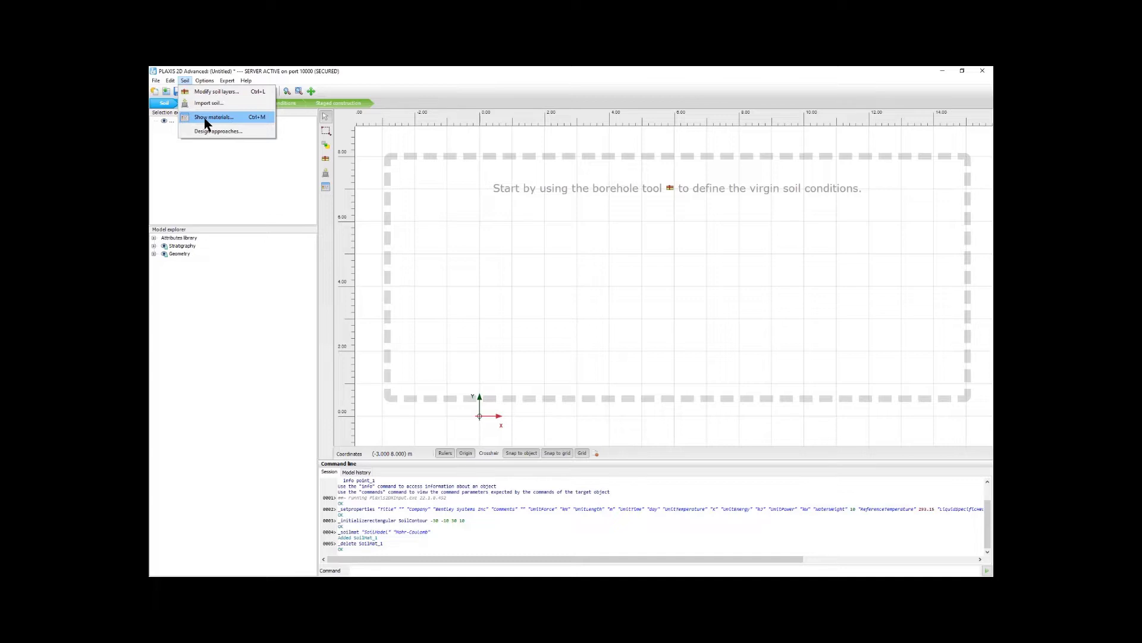
left_click(207, 119)
left_click(608, 220)
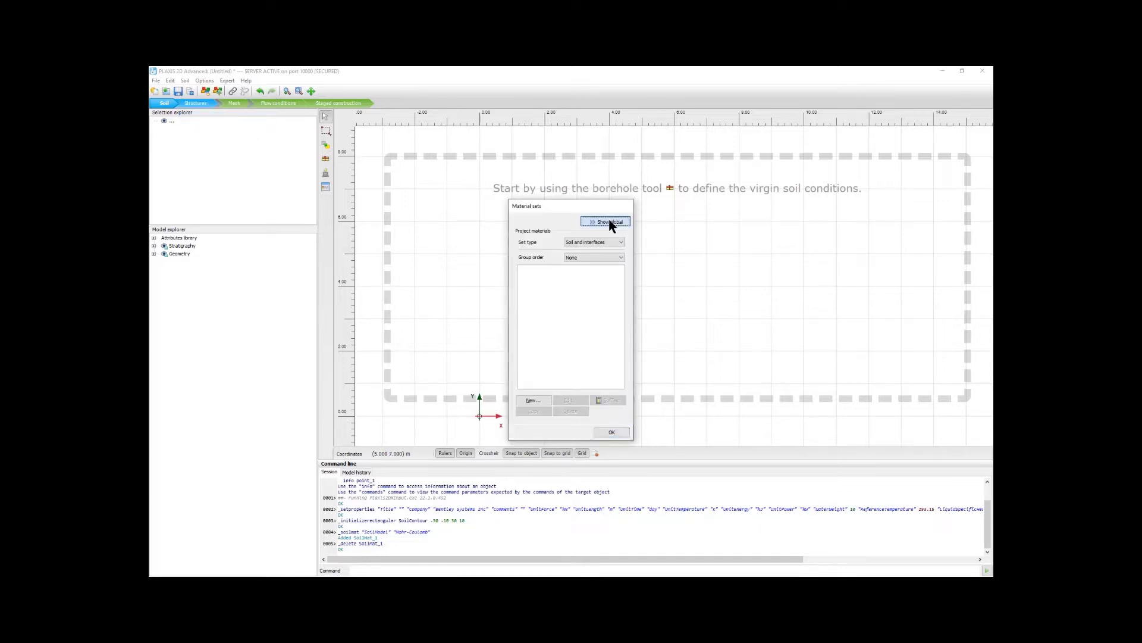
Step: Create a new Mohr-Coulomb soil material named Gravel and set its reference stiffness E'ref to 2000 kN/m²
left_click(530, 399)
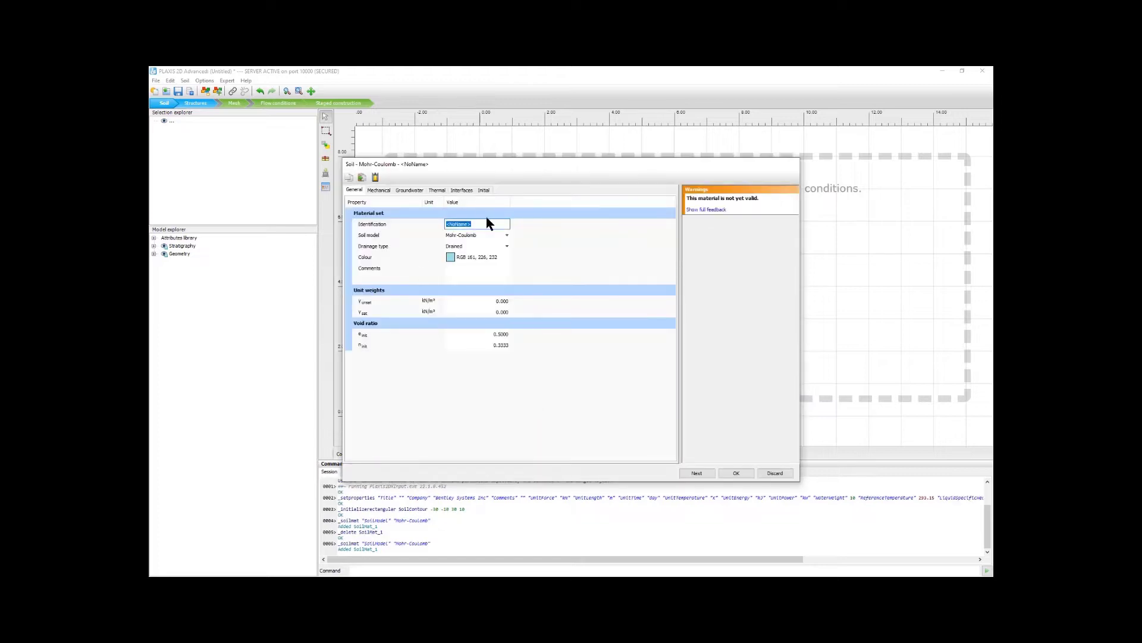
type("Gravel")
left_click(382, 192)
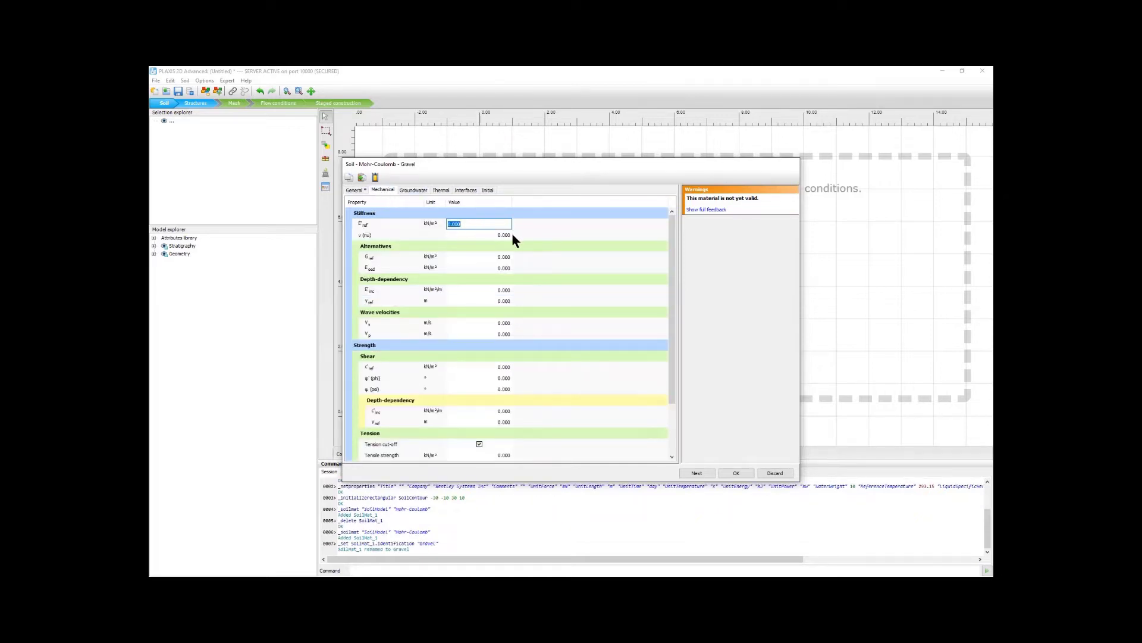
type("2000")
Step: Review Gravel's groundwater, thermal, interface, general and mechanical properties, and accept the material
left_click(421, 192)
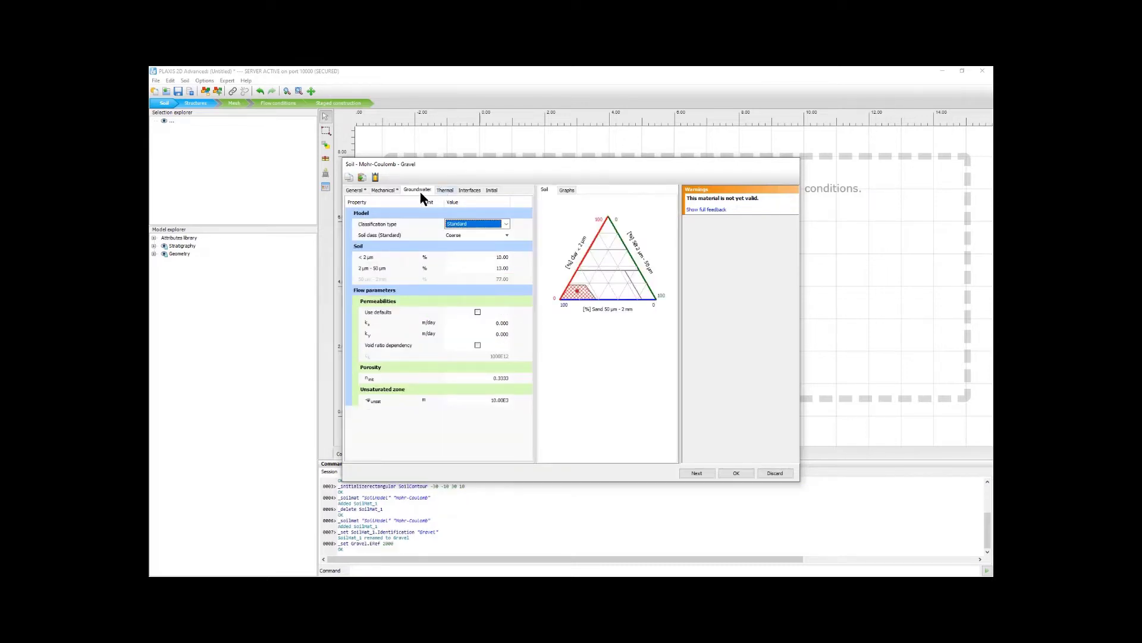
left_click(451, 195)
left_click(474, 191)
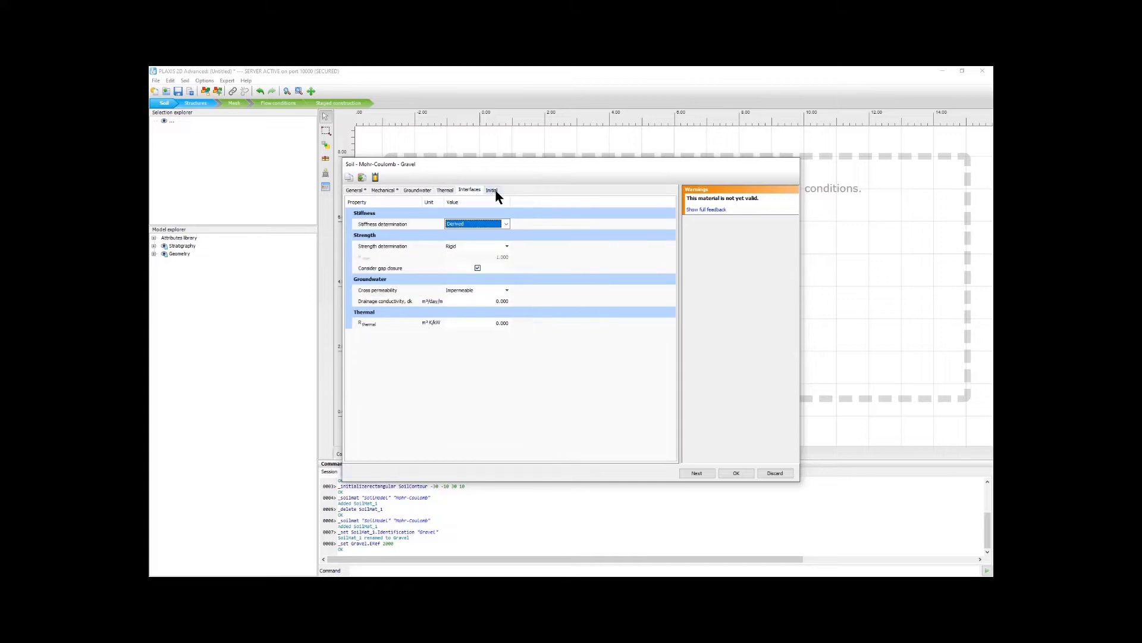
left_click(382, 191)
left_click(354, 190)
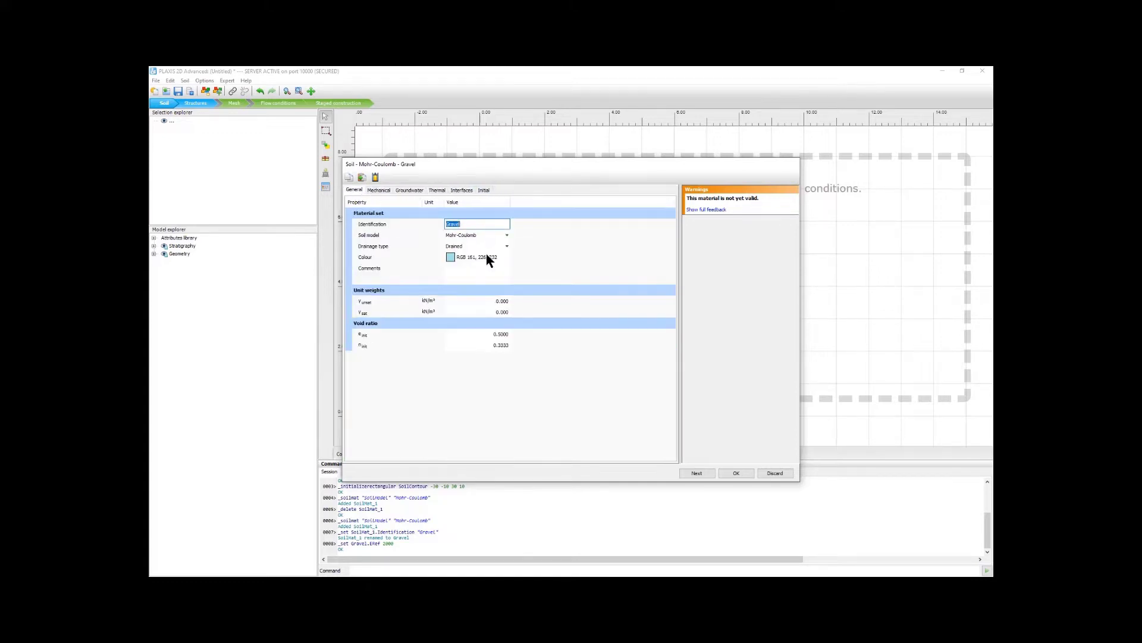
left_click(378, 191)
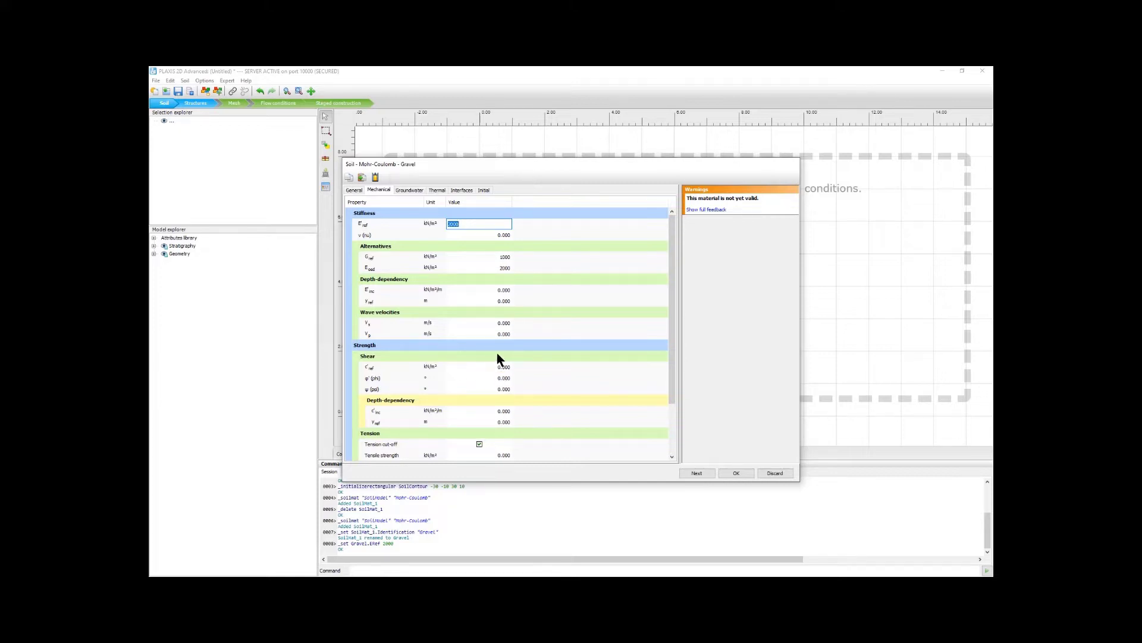
left_click(733, 475)
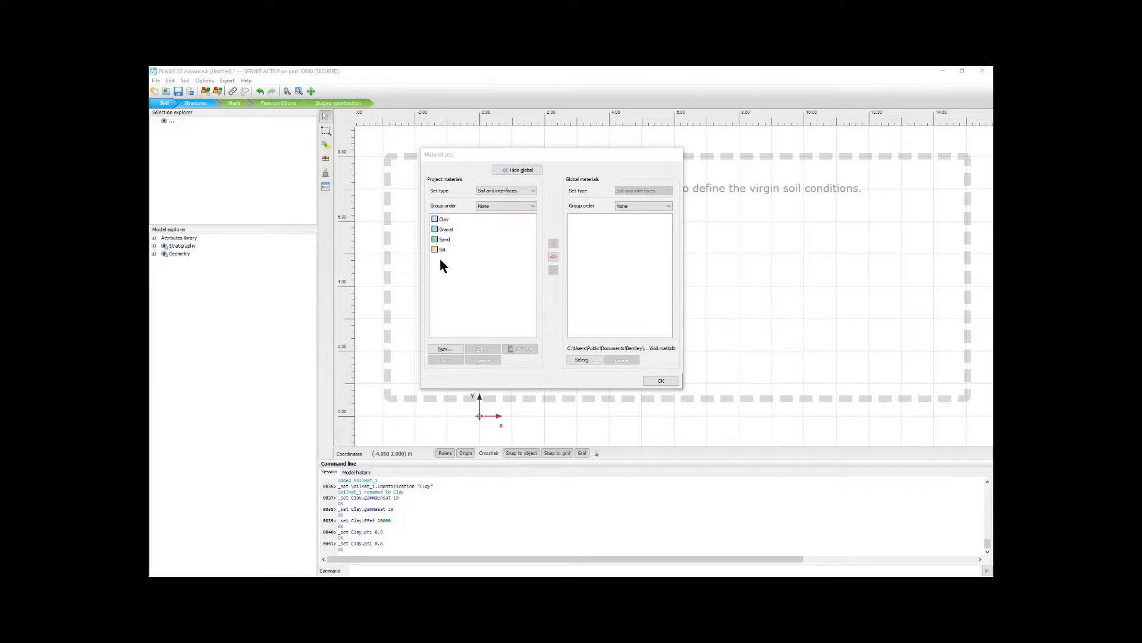
Step: Transfer the Clay, Gravel, Sand and Silt materials to the global database and get the folder path of its Soil.matXdb file
left_click(553, 256)
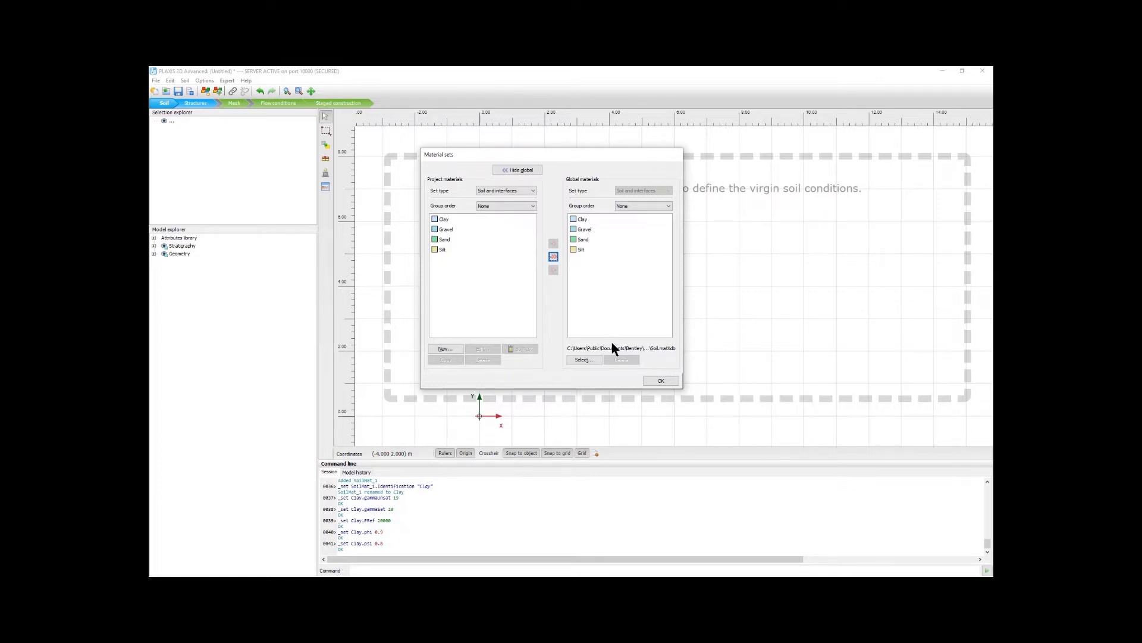
left_click(583, 359)
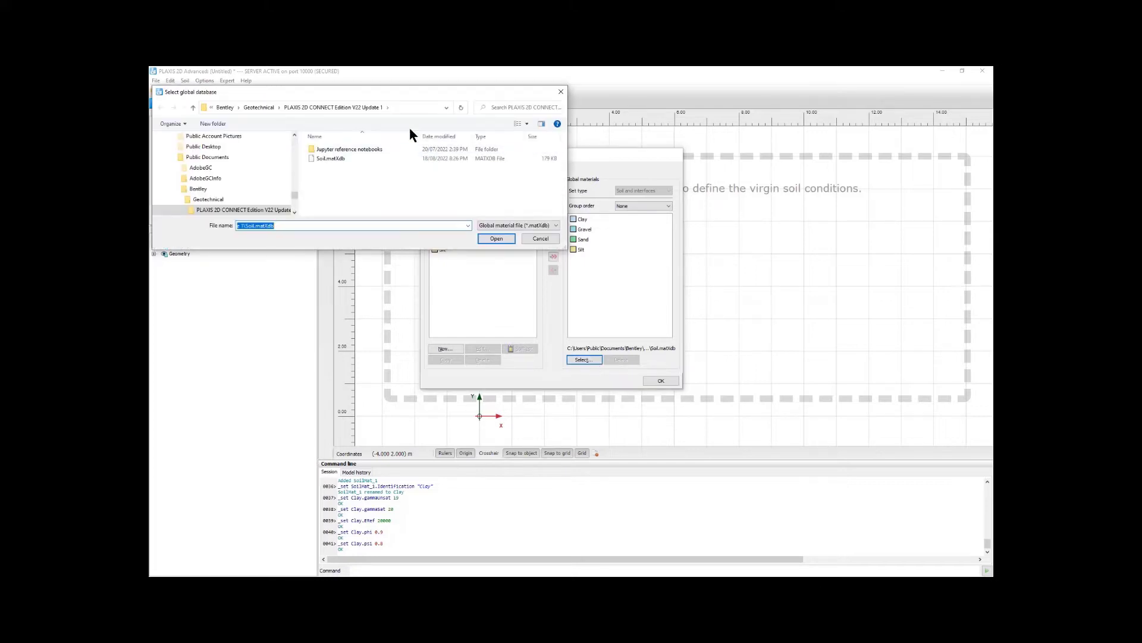
left_click(399, 104)
key("ctrl+c")
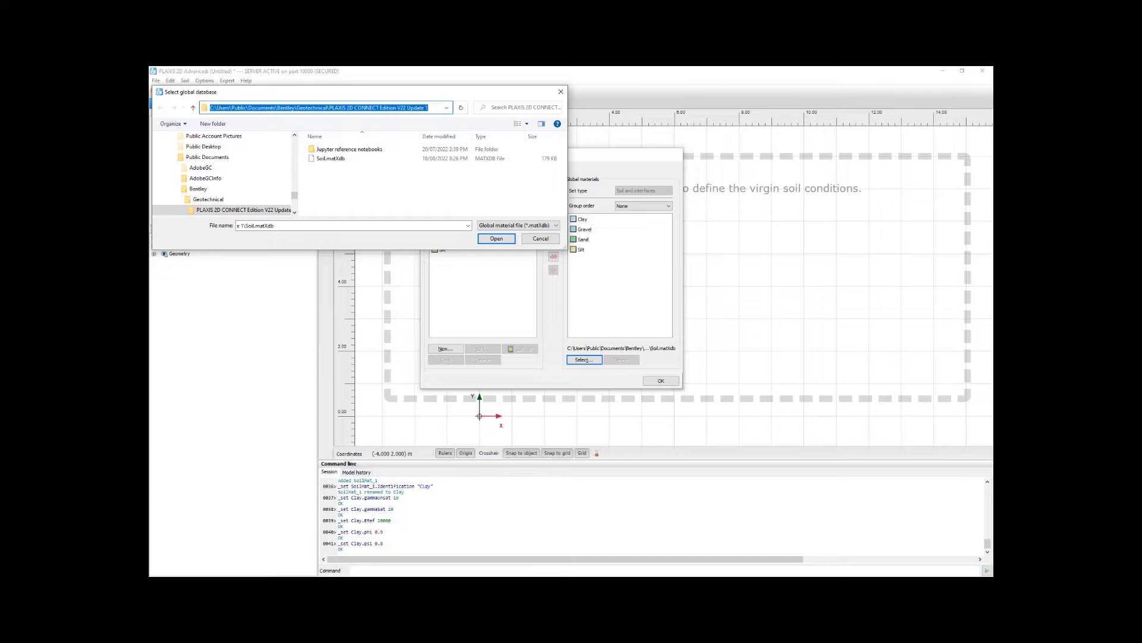
Step: In Notepad++, set PLAXIS2D_database to C:\Users\Public\Documents\Bentley\Geotechnical\PLAXIS 2D CONNECT Edition V22 Update 1\soil.matXdb and save the configuration file
key("alt+Tab")
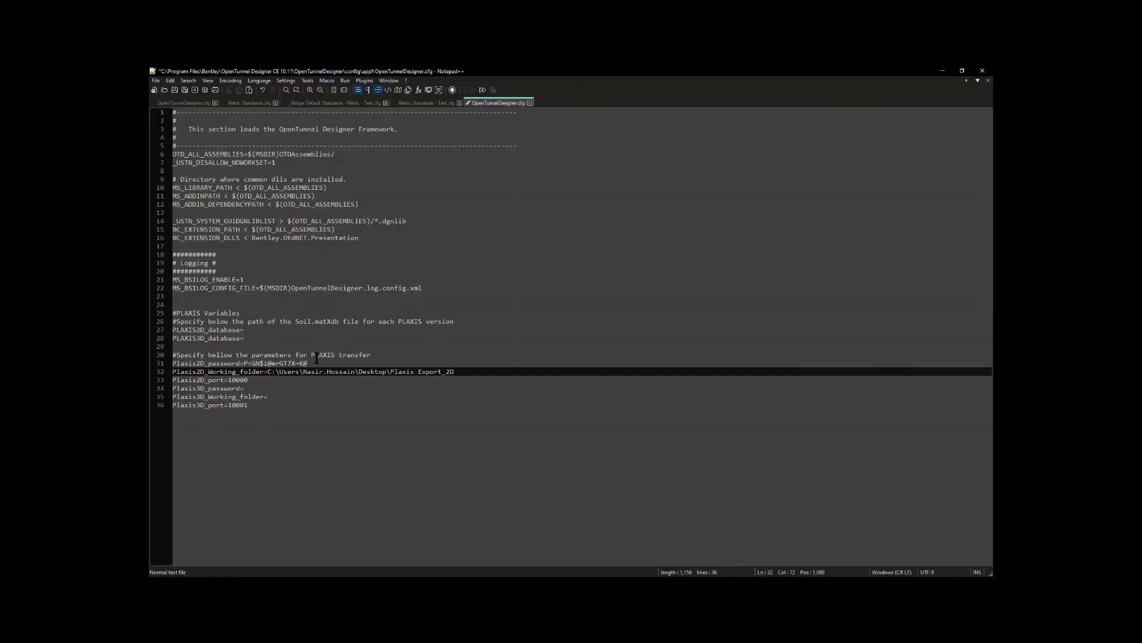
left_click(247, 329)
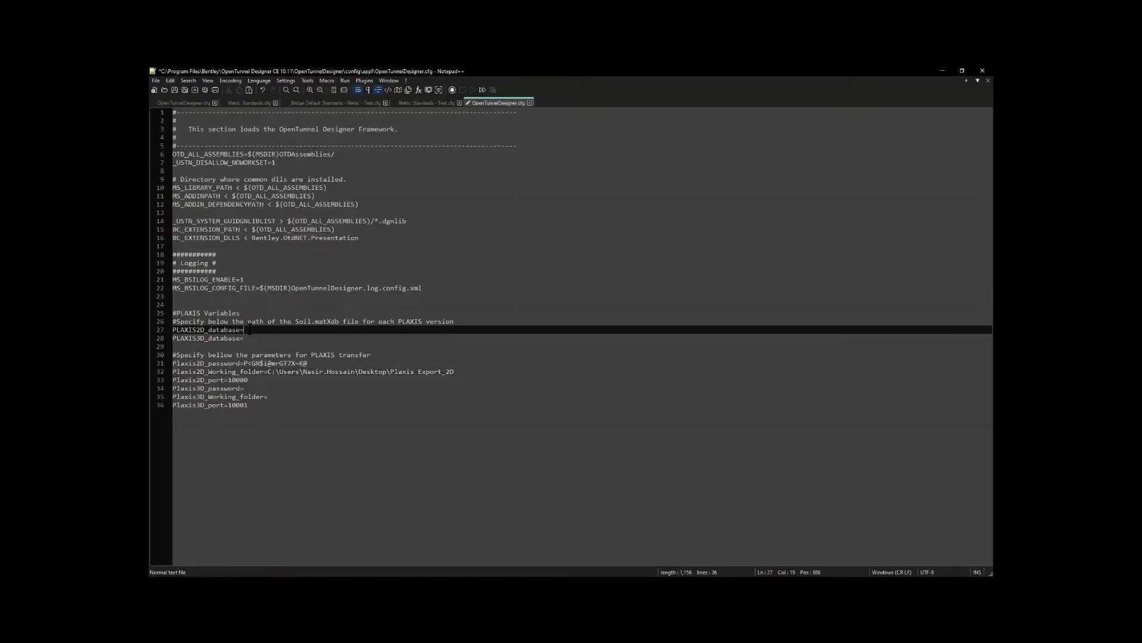
key("ctrl+v")
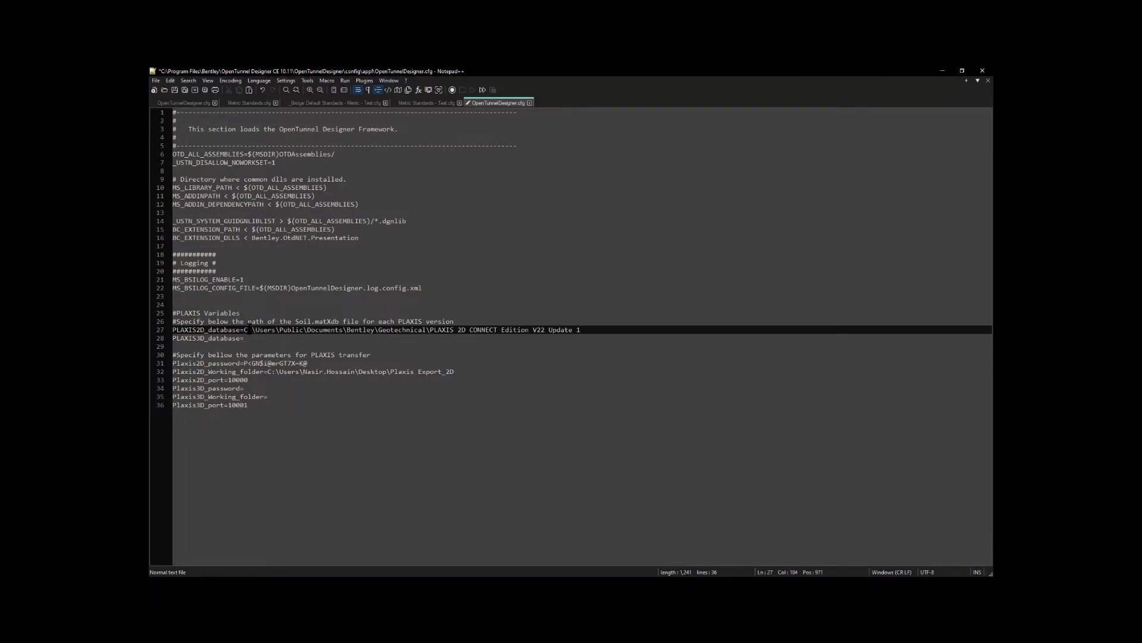
type("\\soil.ma")
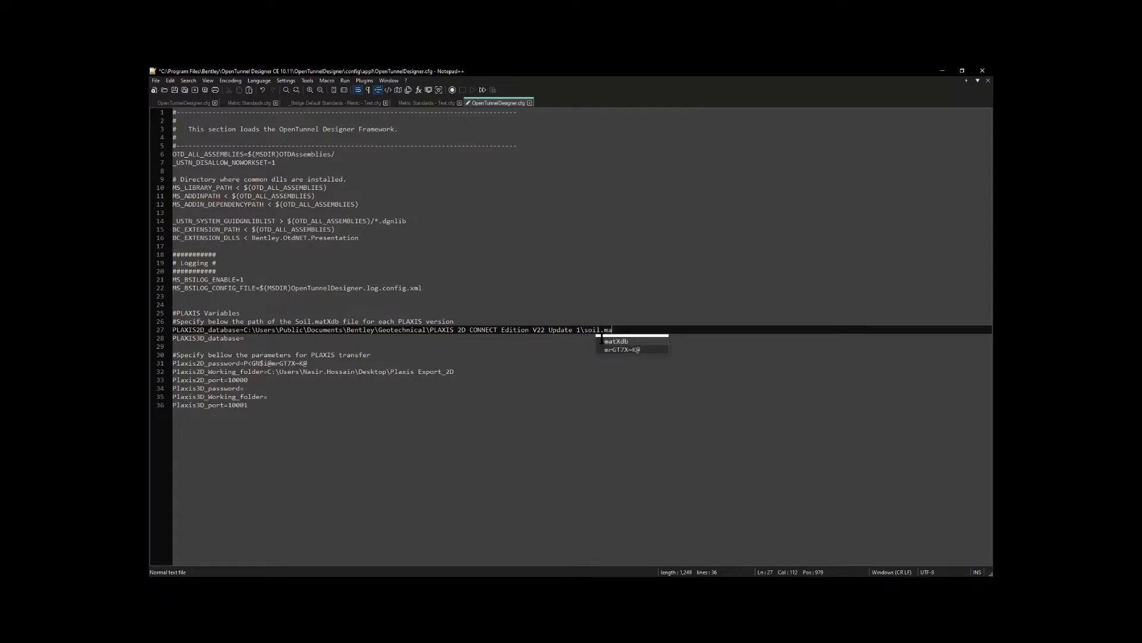
double_click(608, 341)
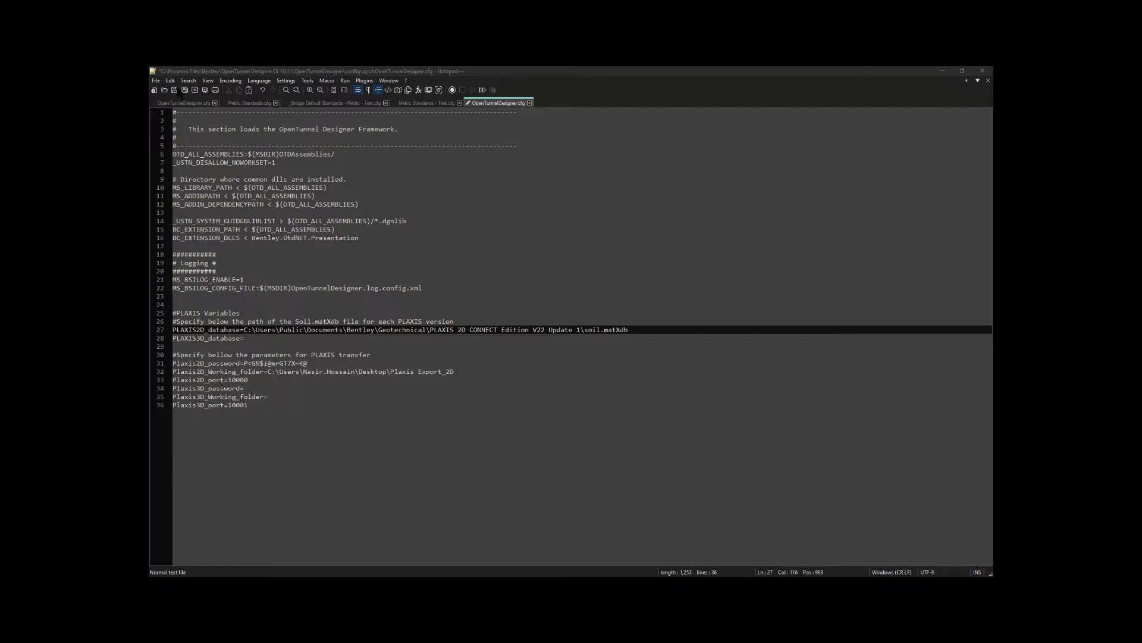
left_click(176, 90)
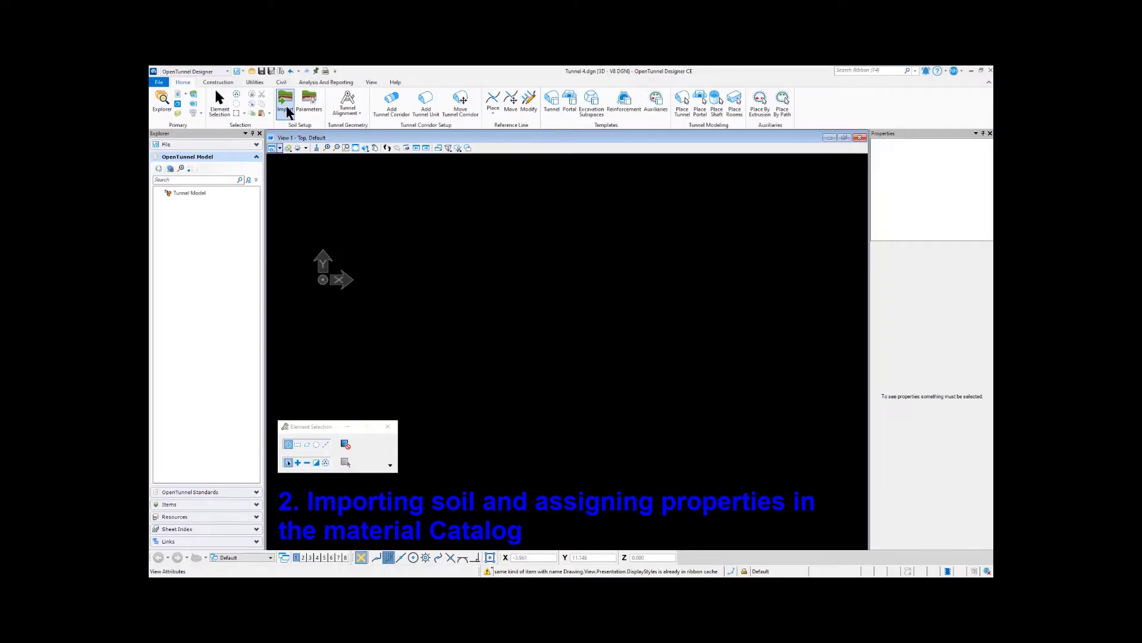
Step: In OpenTunnel Designer, start a soil import and load Metric_soil.ifc from the Dataset folder
left_click(286, 103)
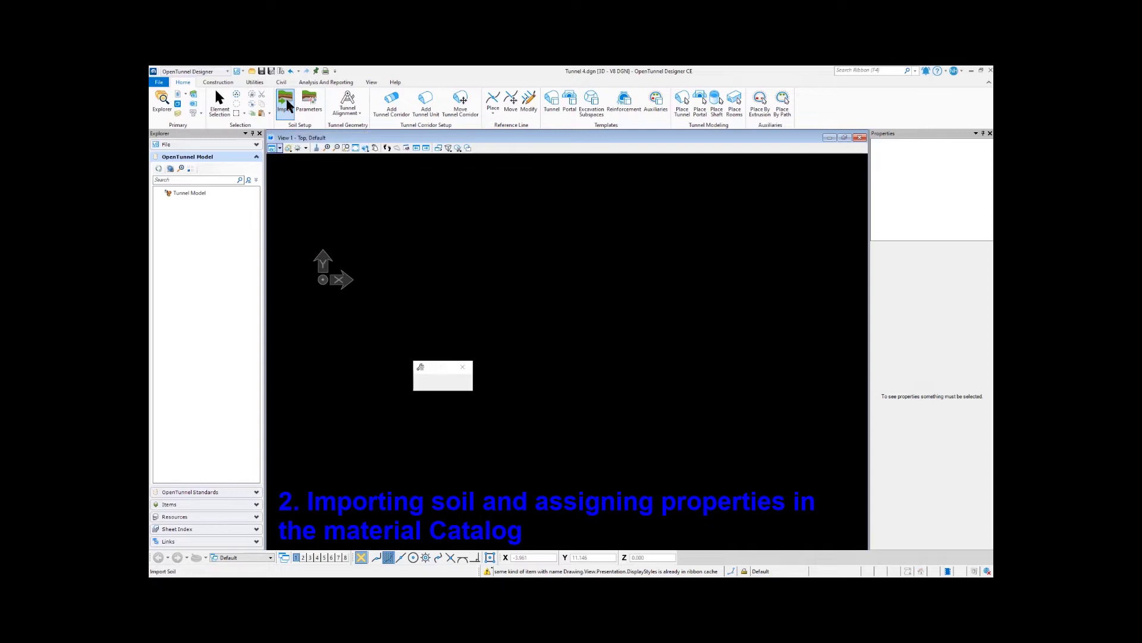
left_click(314, 130)
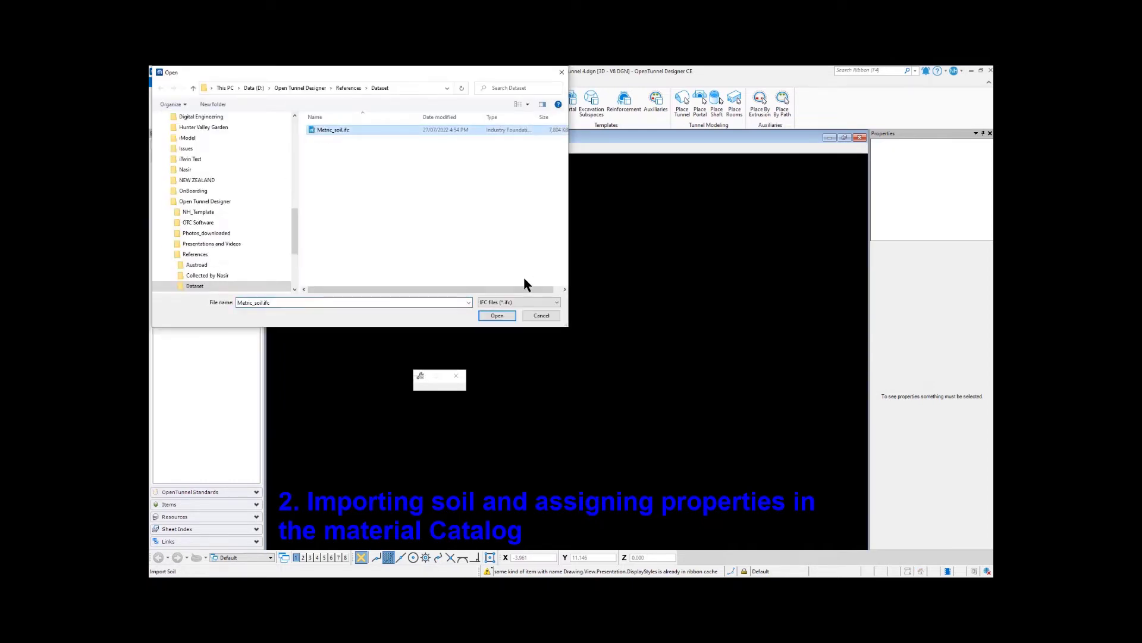
left_click(497, 315)
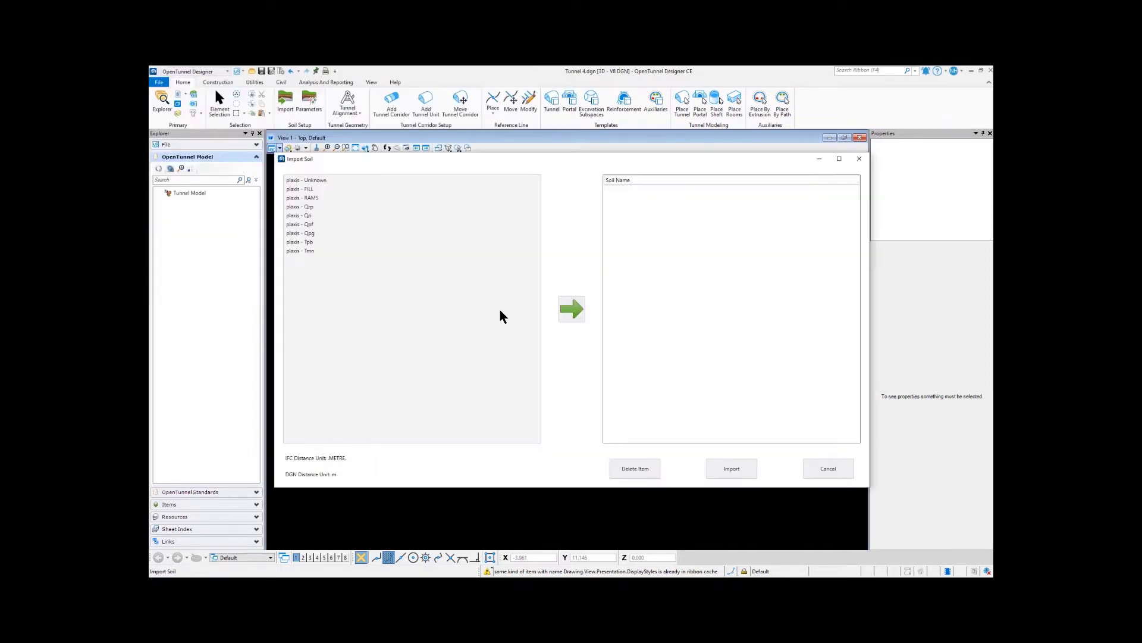
Step: Import the soil layers FILL, RAMS, Qrp, Qri, Qpf, Qpg, Tpb and Tmn into the tunnel model, leaving out Unknown
left_click(302, 189)
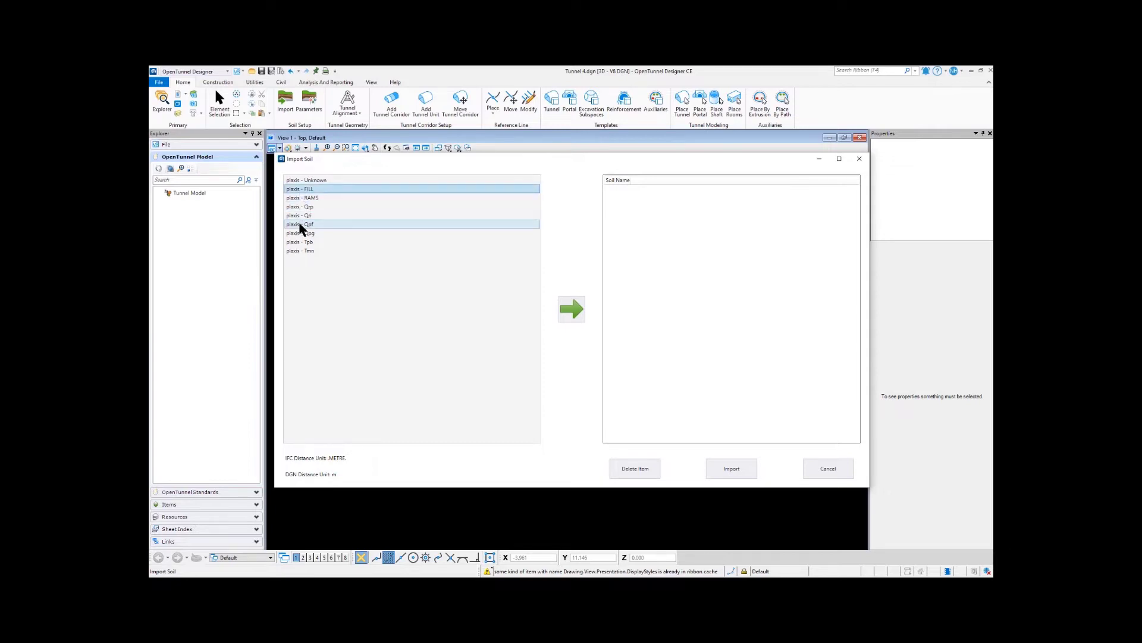
left_click(304, 250, "shift")
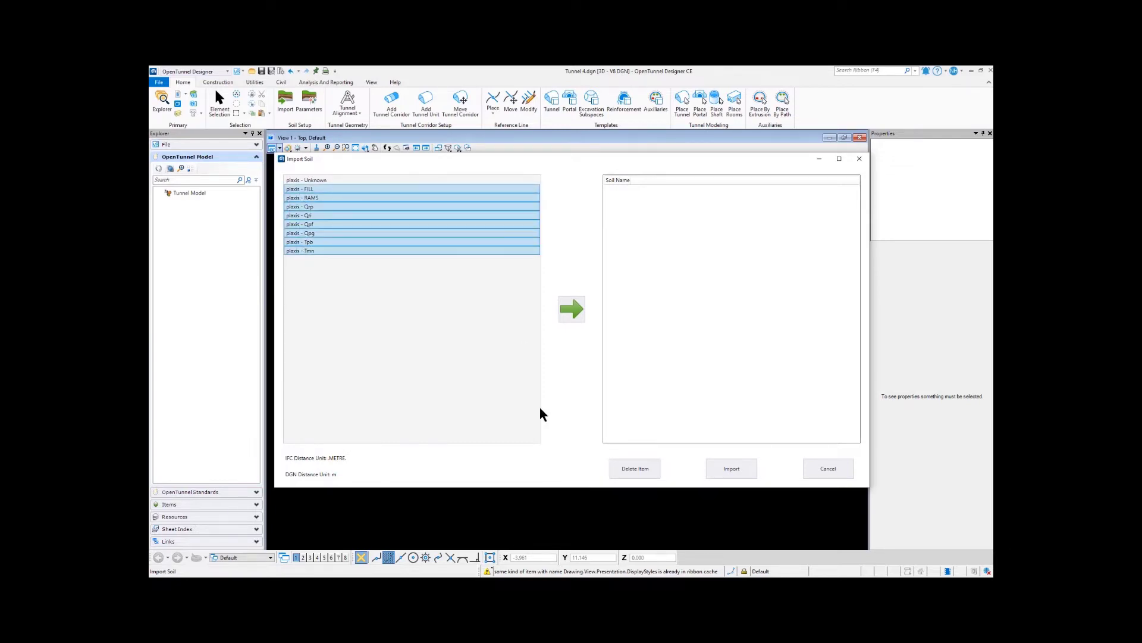
left_click(573, 319)
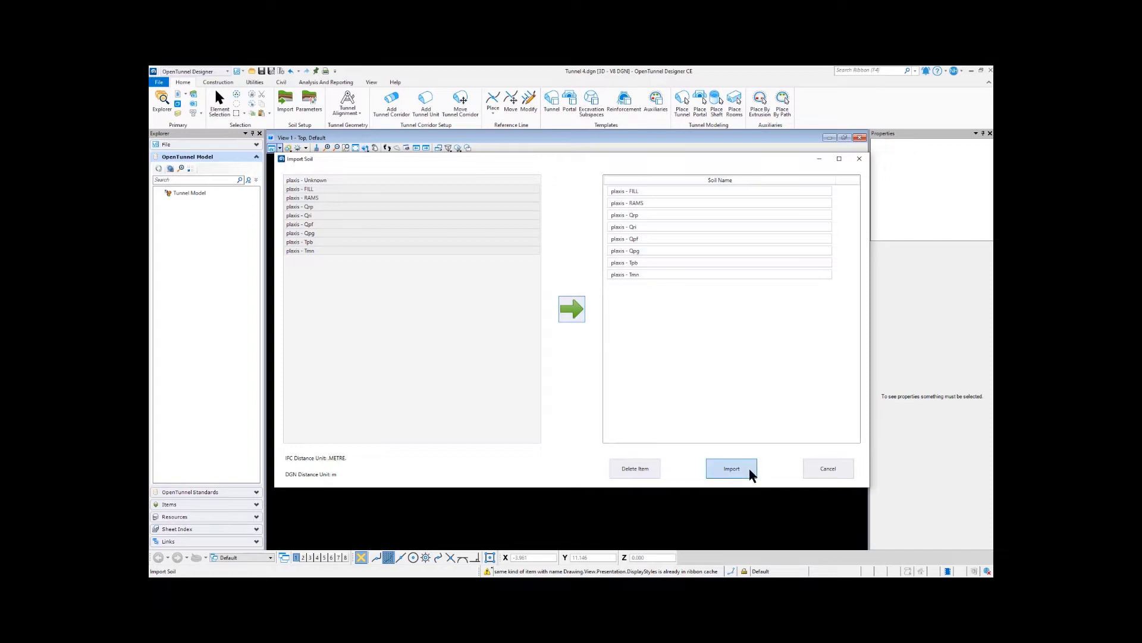
left_click(723, 467)
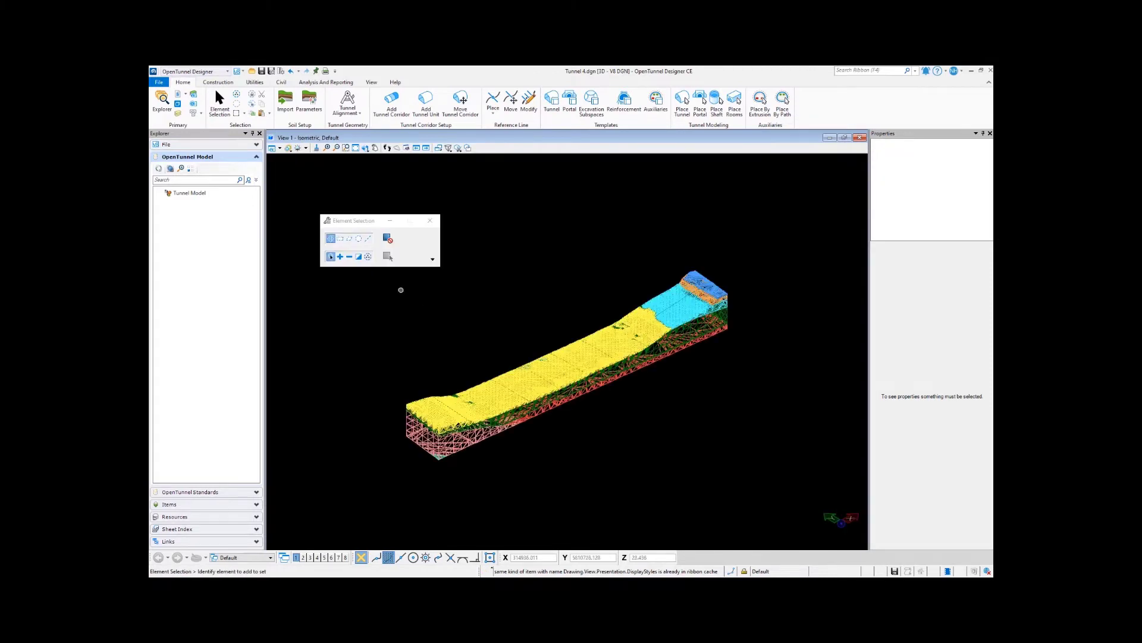
Step: In the material catalog's soils, assign Gravel_2D as the analytical properties of Gravel
left_click(258, 85)
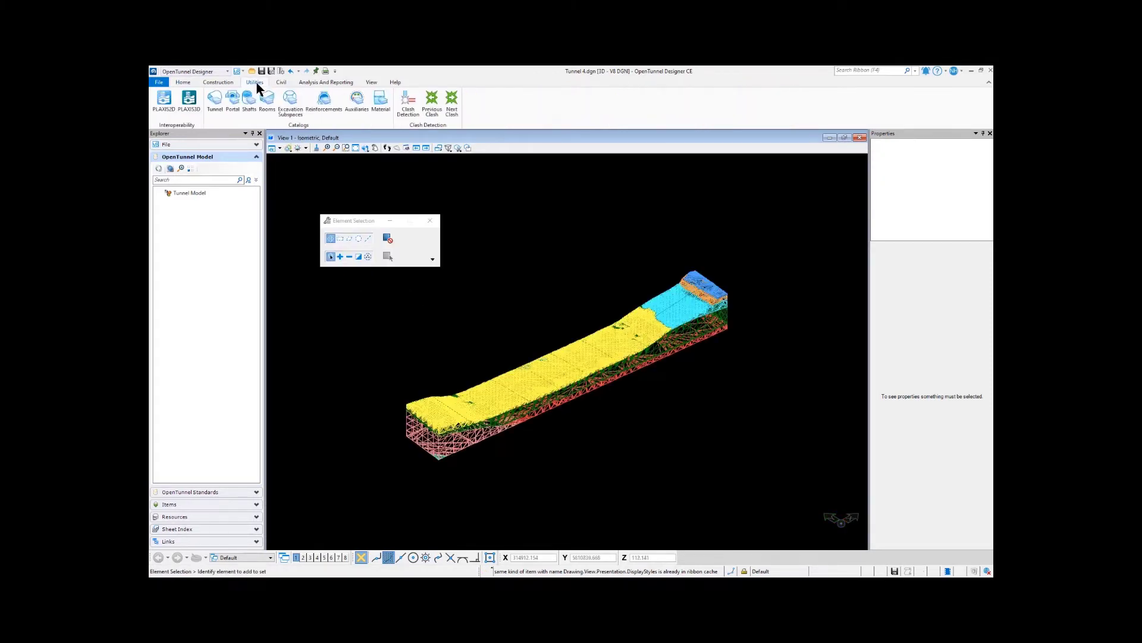
left_click(379, 112)
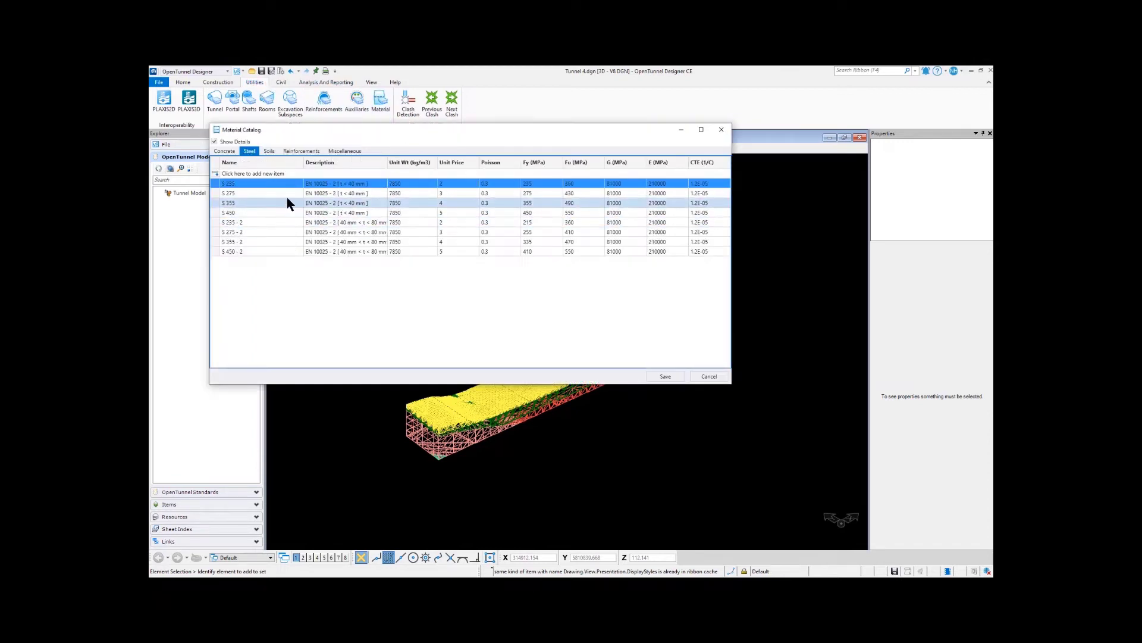
left_click(269, 151)
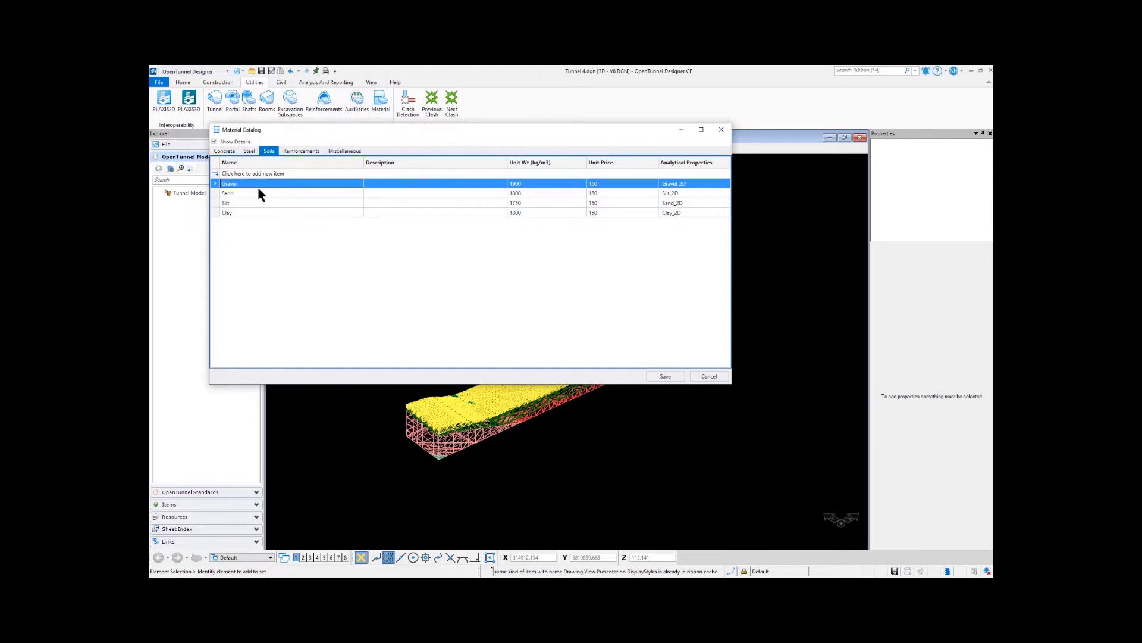
left_click(699, 184)
left_click(725, 184)
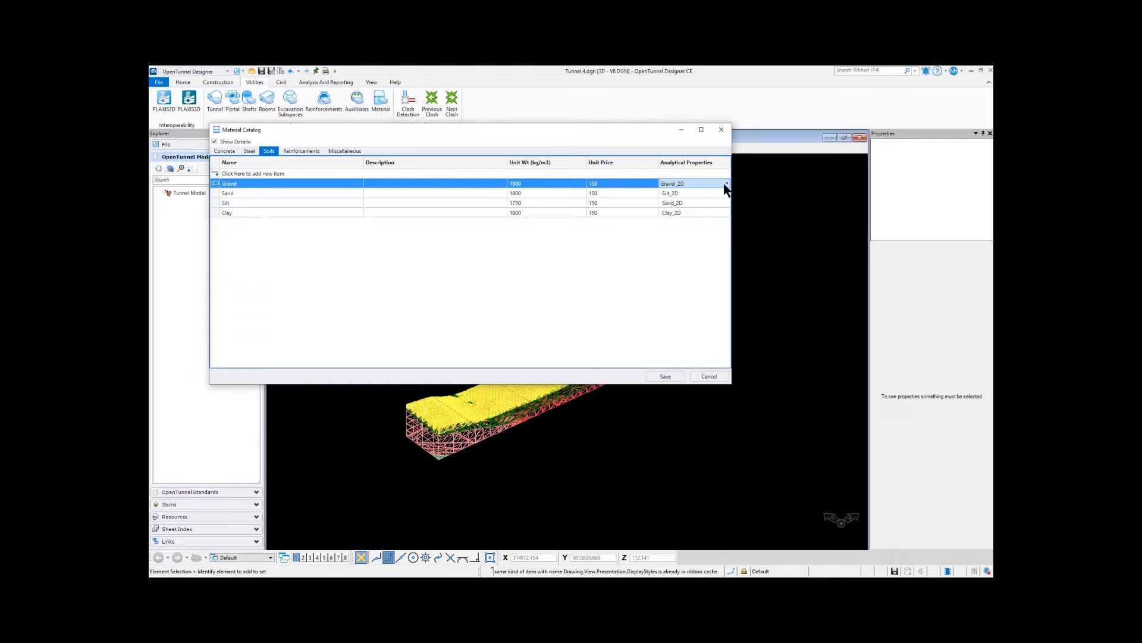
left_click(727, 185)
left_click(689, 192)
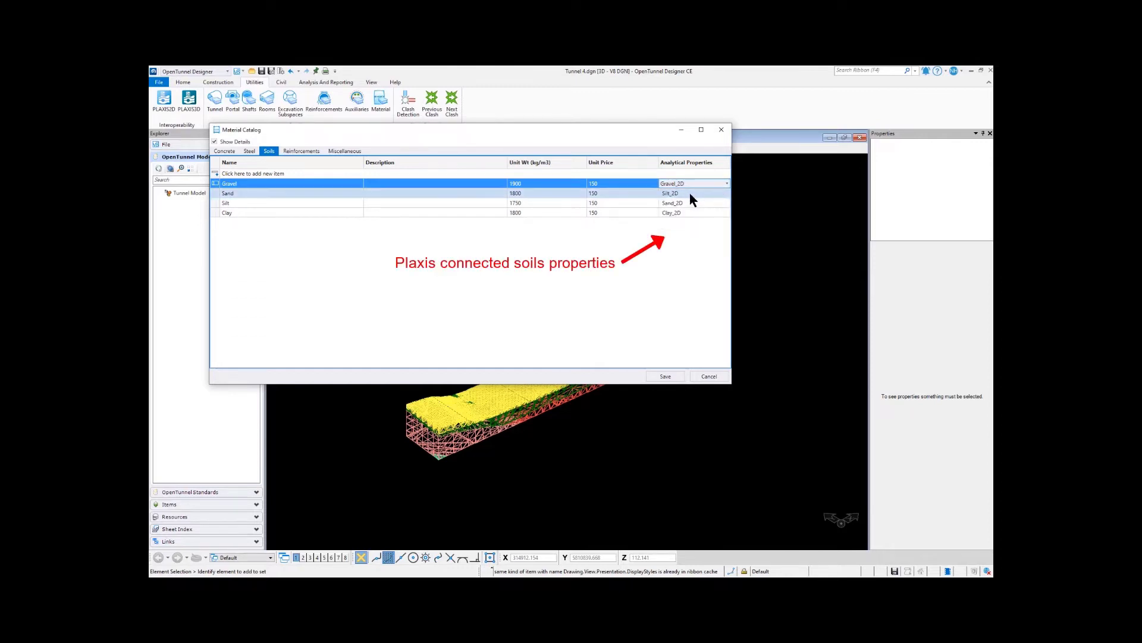
Step: Assign Silt_2D as the analytical properties of Sand and save the material catalog
left_click(718, 192)
left_click(726, 194)
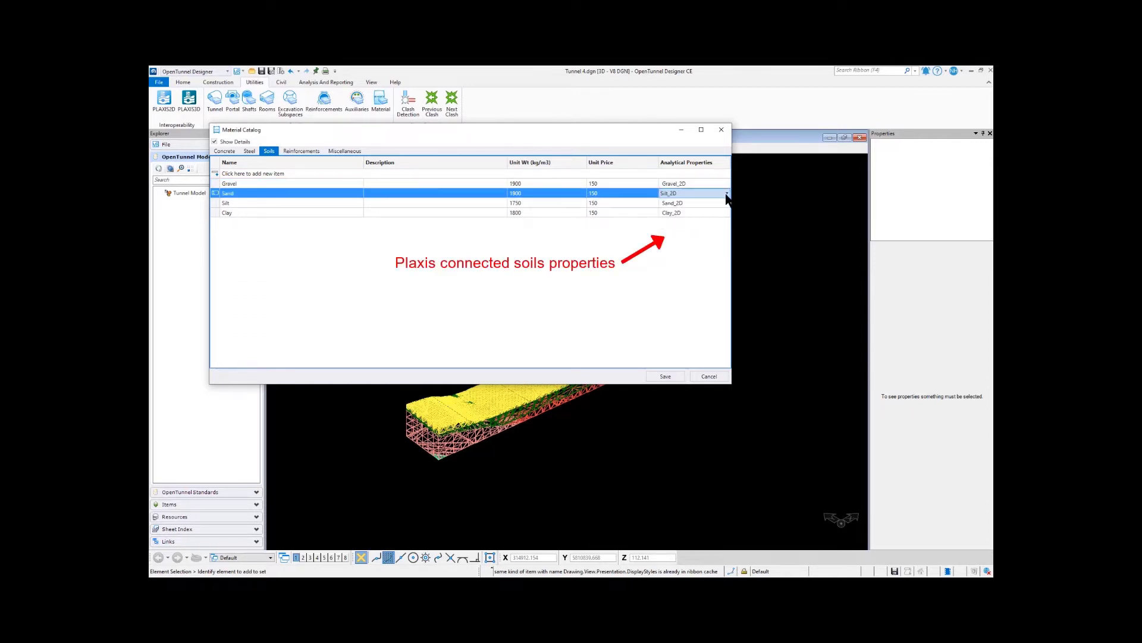
left_click(726, 194)
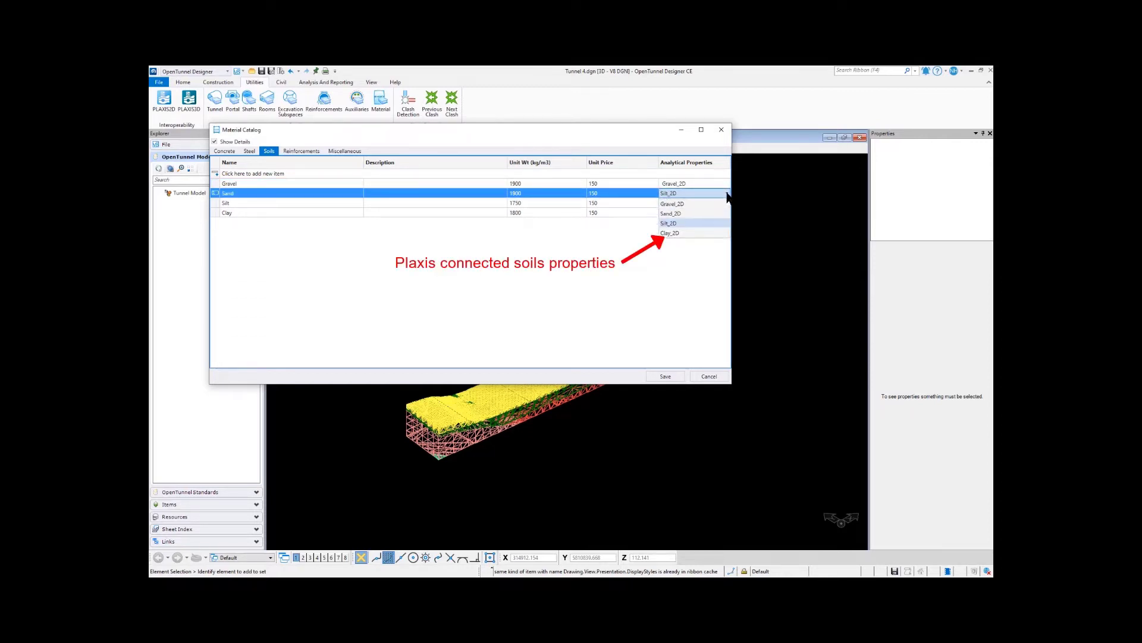
left_click(696, 223)
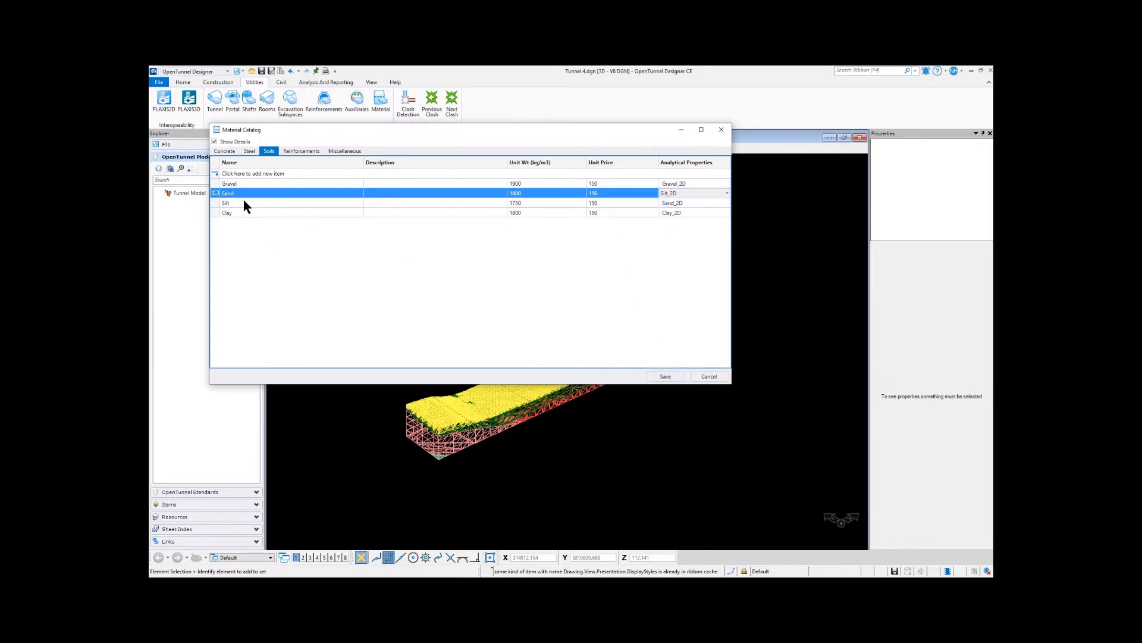
left_click(666, 376)
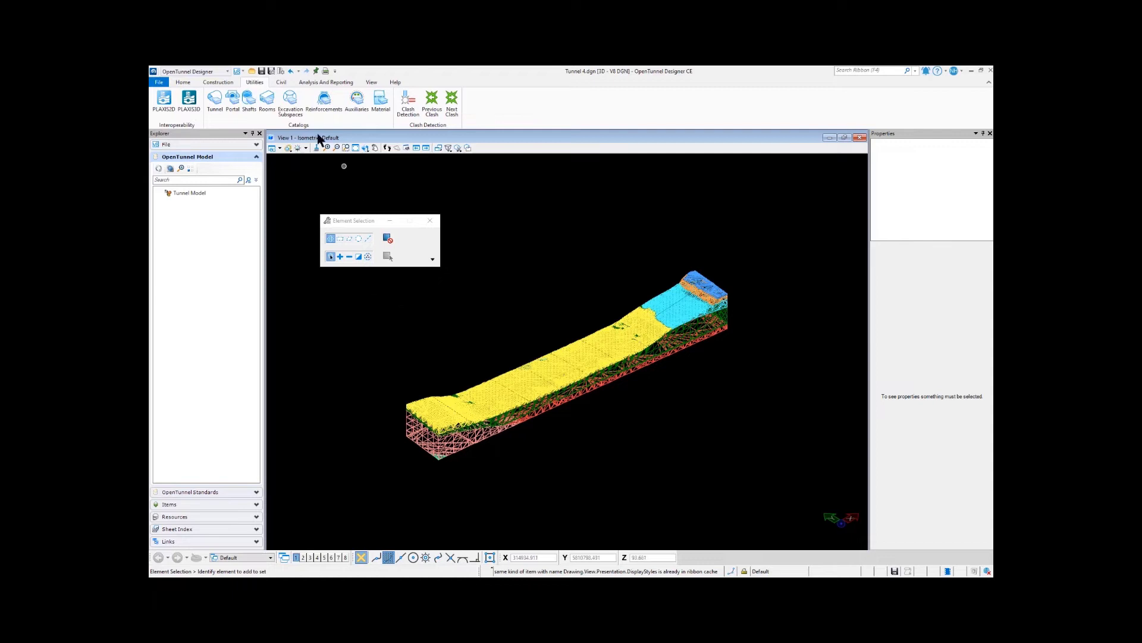
Step: In the soil parameters, assign Gravel to the plaxis - FILL layer and Sand to plaxis - Qpf
left_click(182, 84)
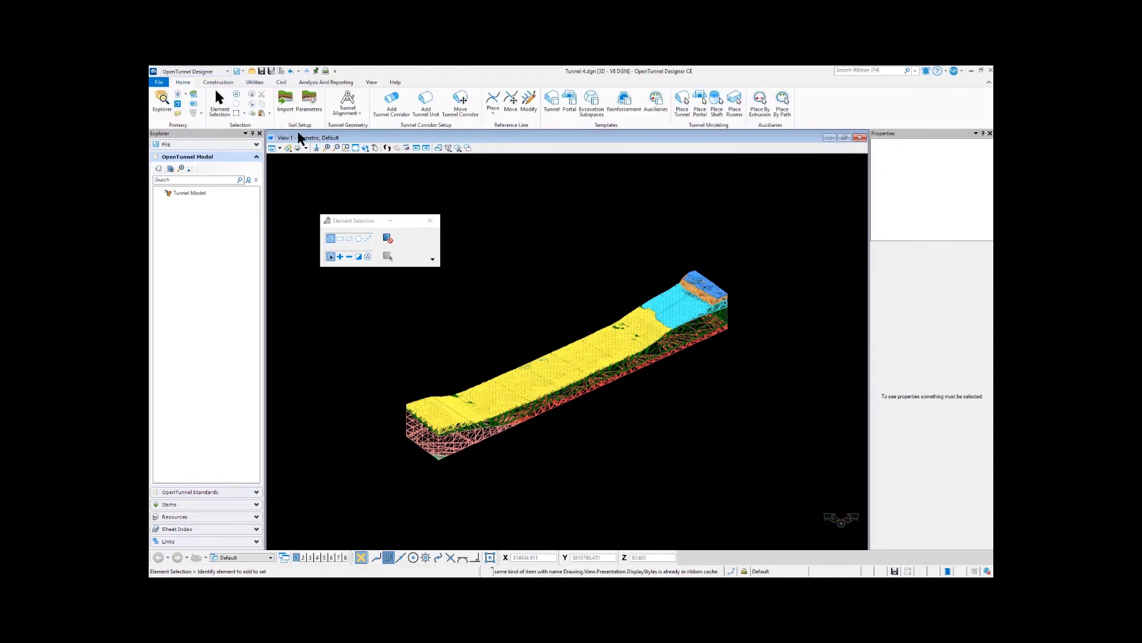
left_click(314, 111)
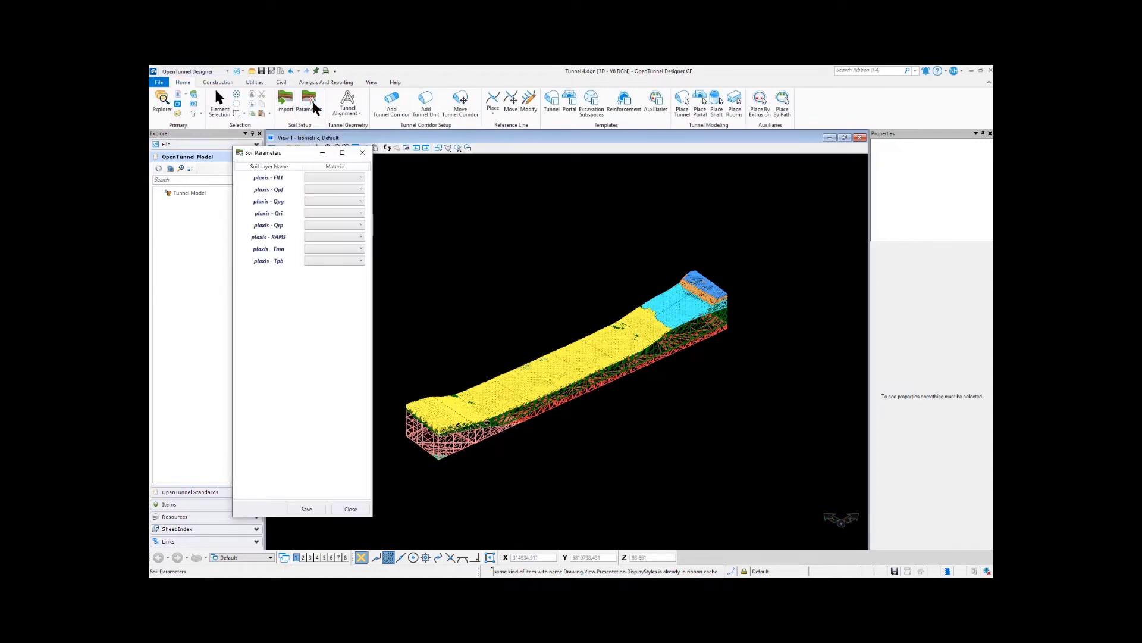
left_click(353, 178)
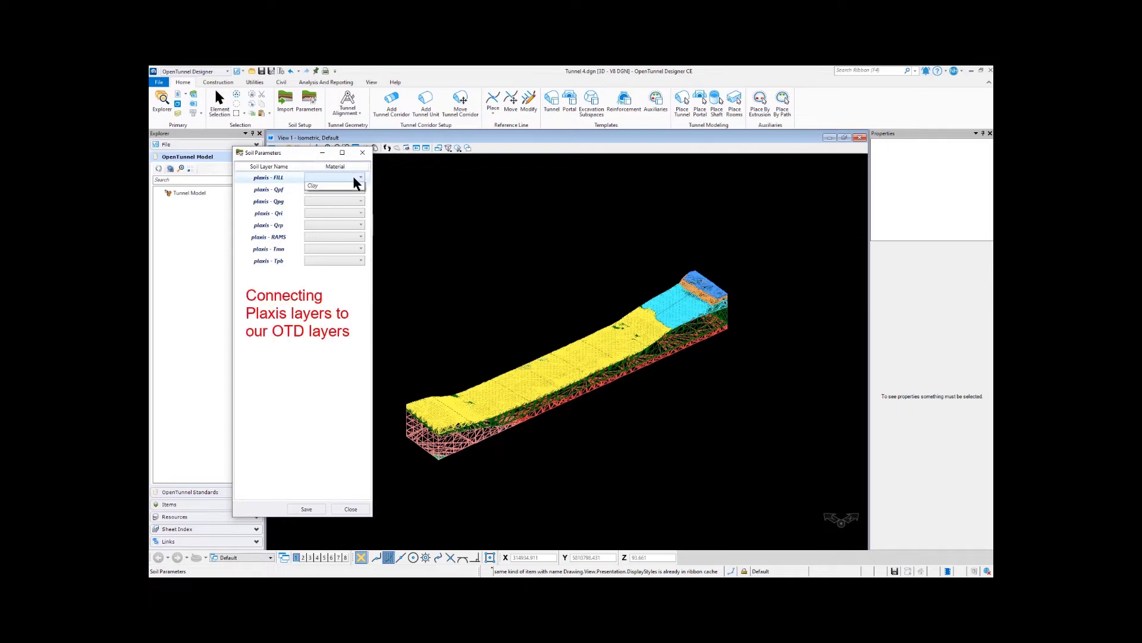
left_click(330, 189)
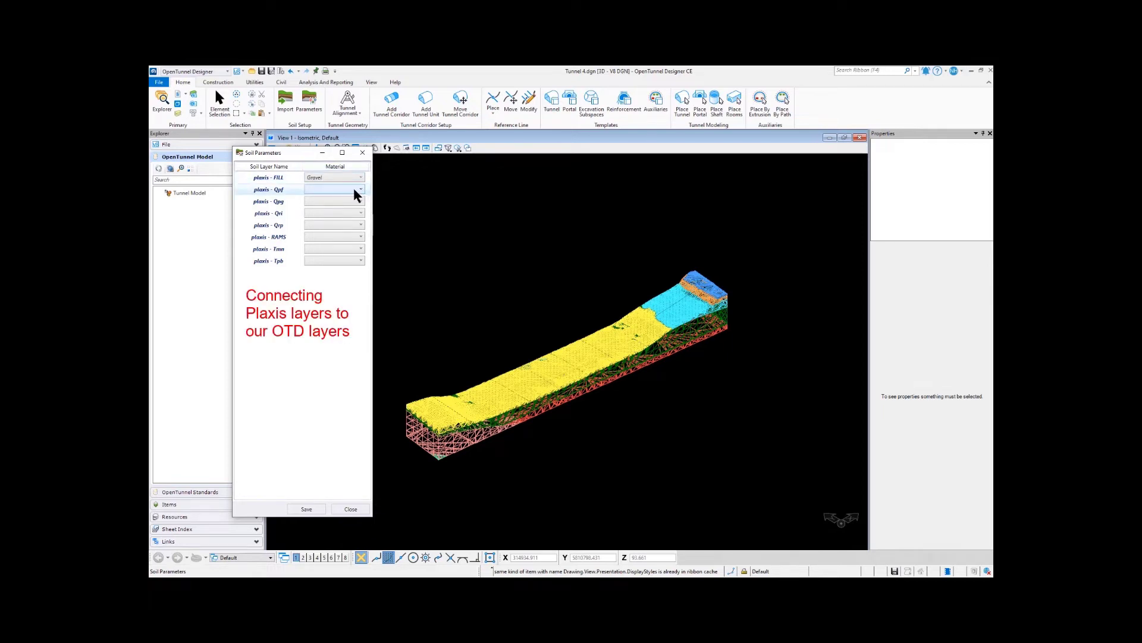
left_click(356, 190)
left_click(332, 209)
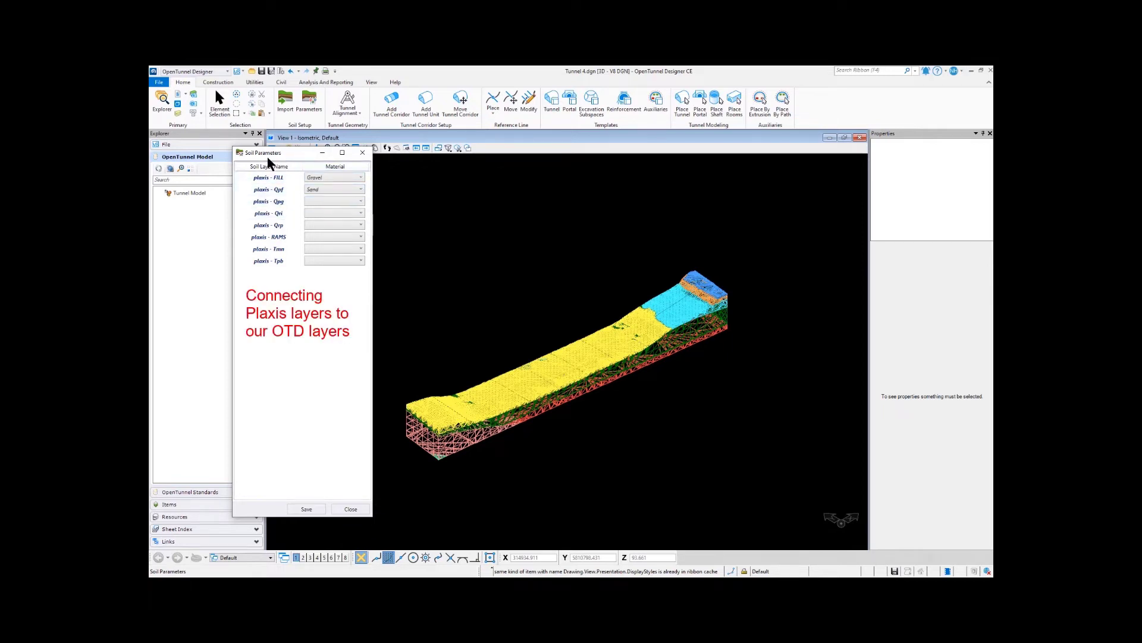
Step: Assign Silt to Qpg, Clay to Qri, Gravel to Qrp and Tmn, and Sand to RAMS and Tpb, and save the soil parameters
left_click(351, 202)
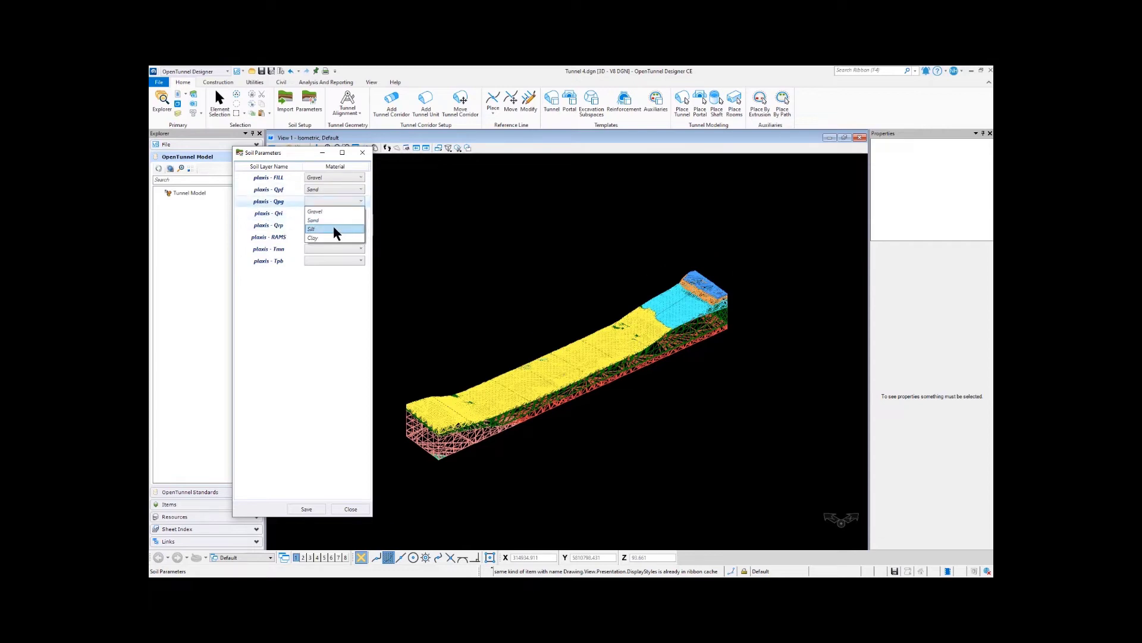
left_click(334, 232)
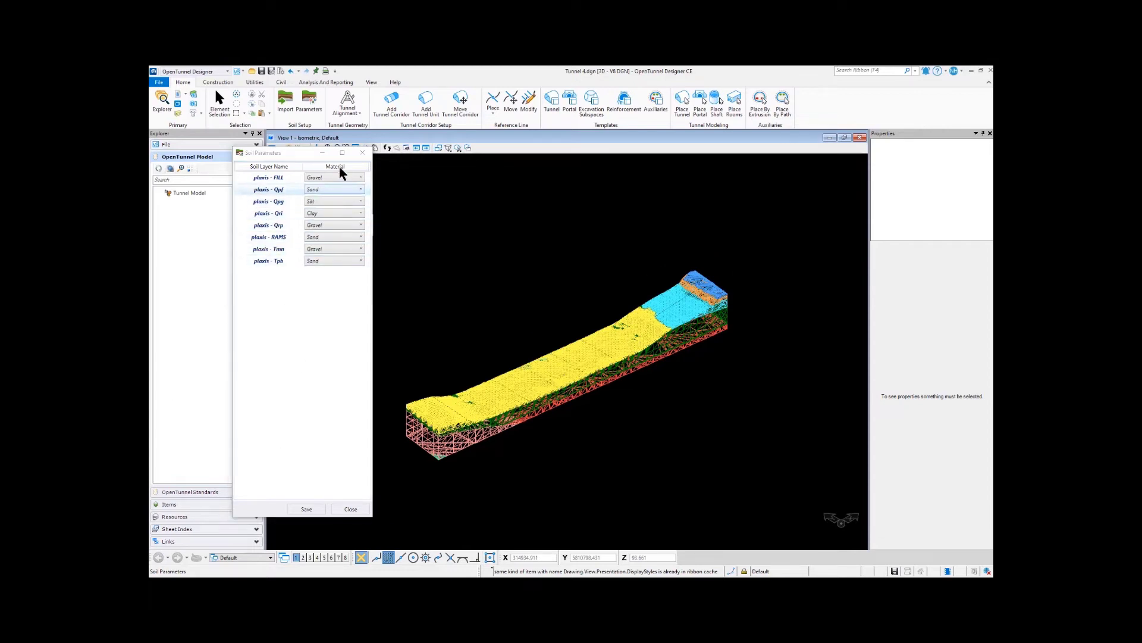
left_click(323, 217)
left_click(309, 510)
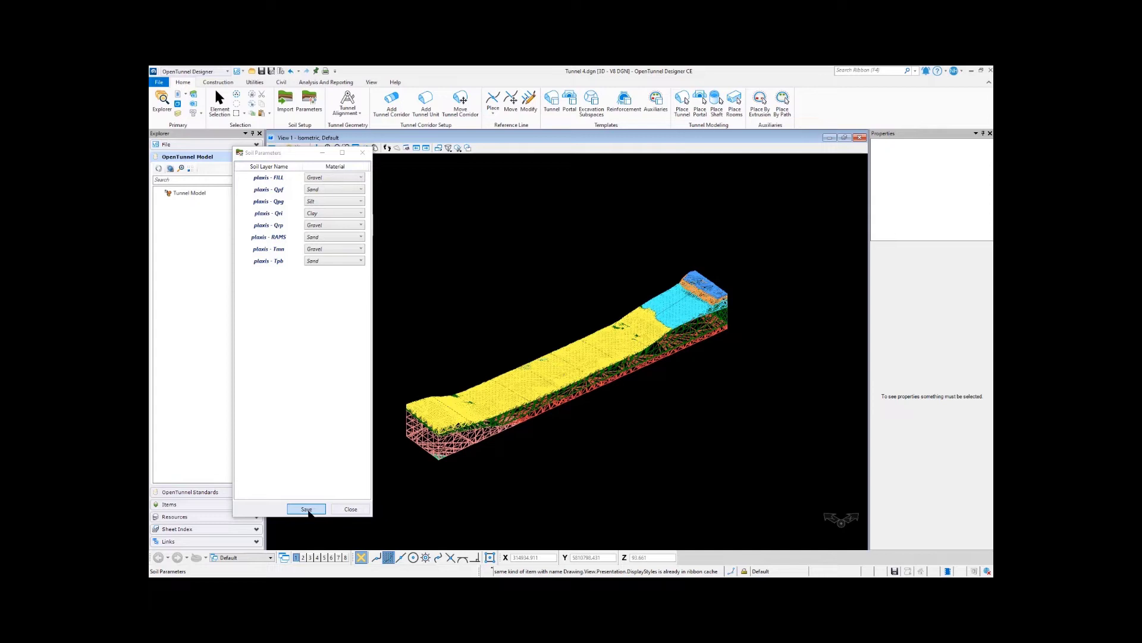
left_click(307, 510)
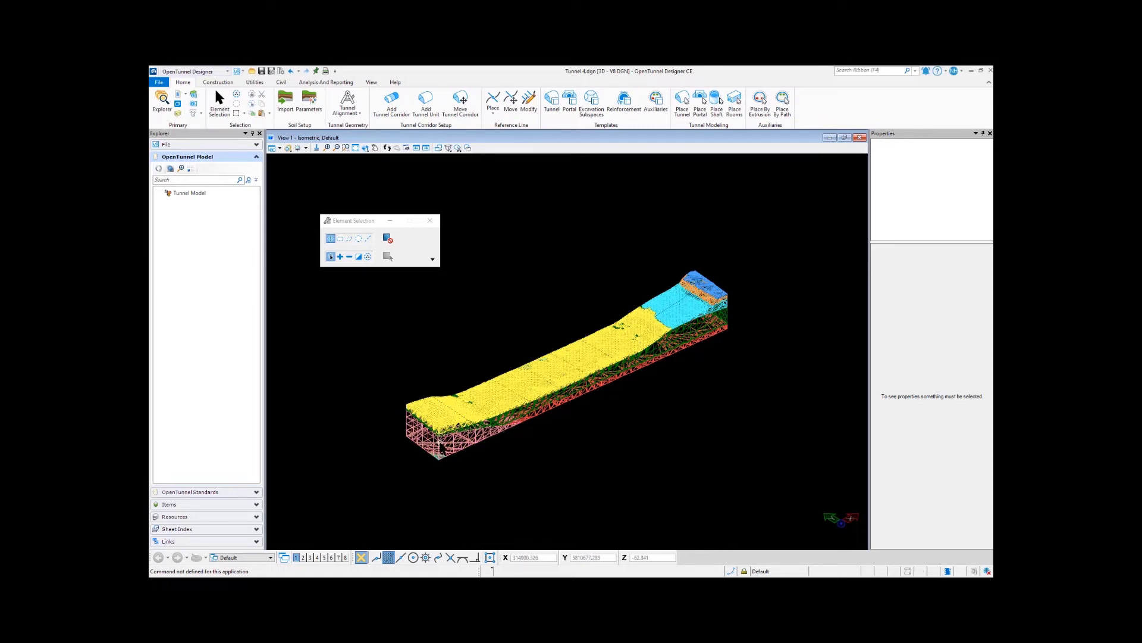
left_click(441, 448)
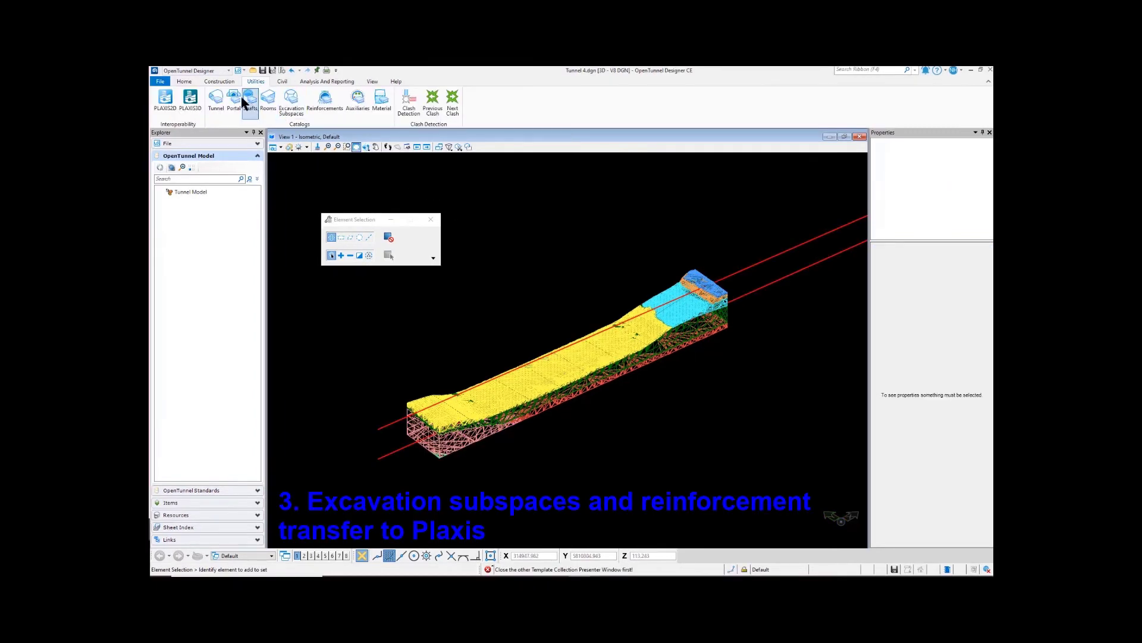
Step: Review the materials and PLAXIS transfer settings of the Conv_SemiCircle_Ex_Rf template's excavation subspaces, and accept the catalog
left_click(292, 106)
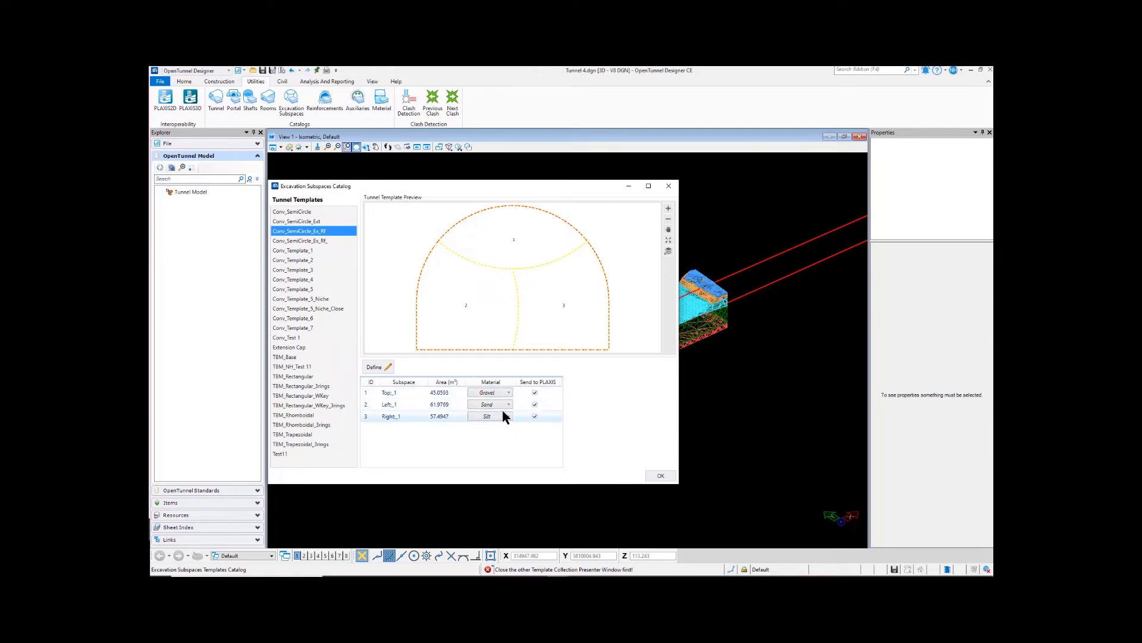
left_click(659, 476)
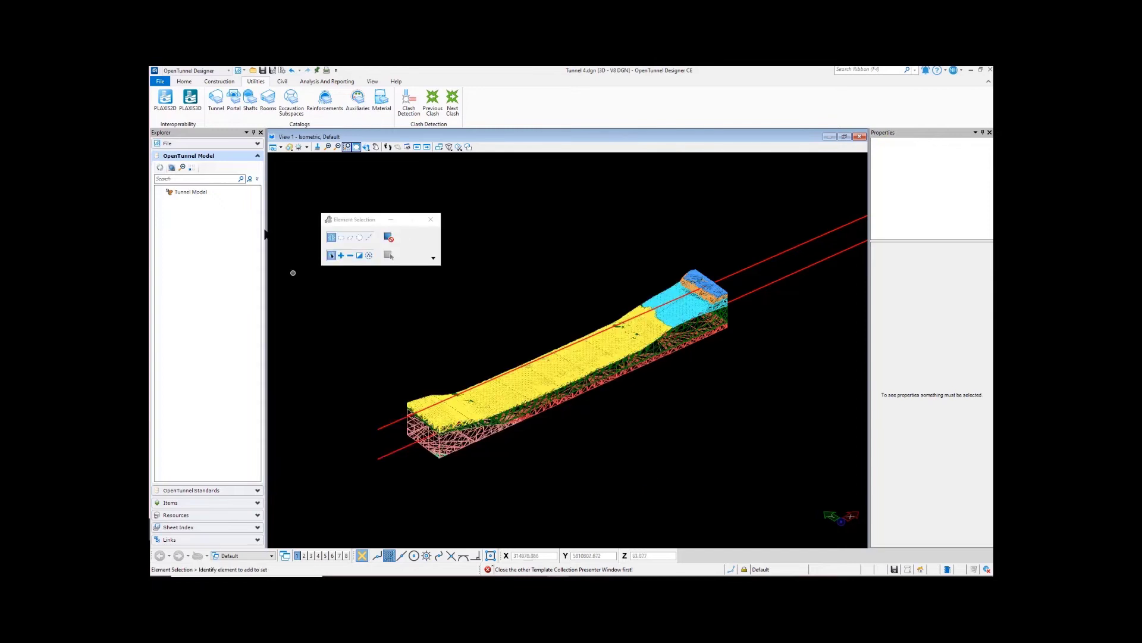
Step: Review the PLAXIS transfer settings for shotcrete, jet grouting, forepoles and rock bolts of the Conv_SemiCircle_Ex_Rf template in the reinforcements catalog, and accept it
left_click(321, 102)
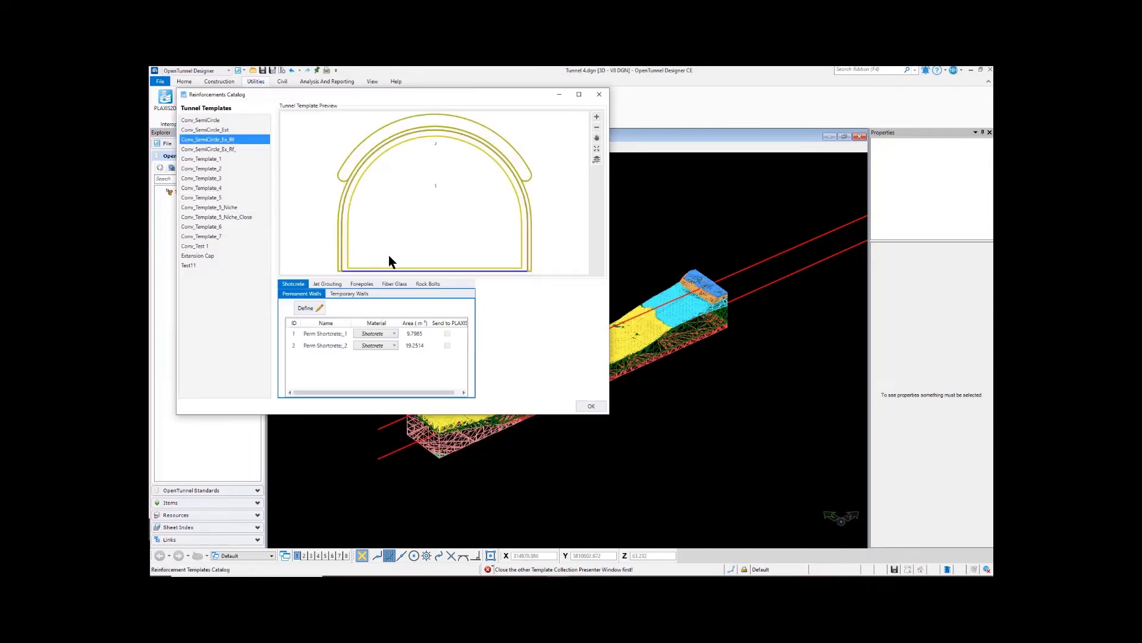
left_click_drag(425, 98, 546, 110)
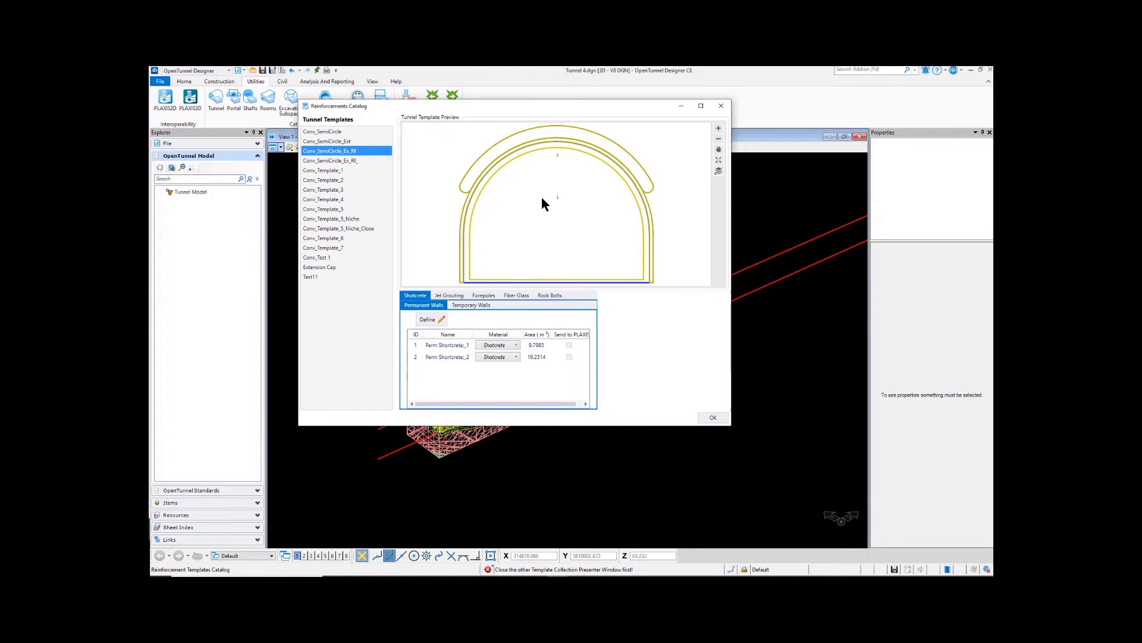
left_click(440, 296)
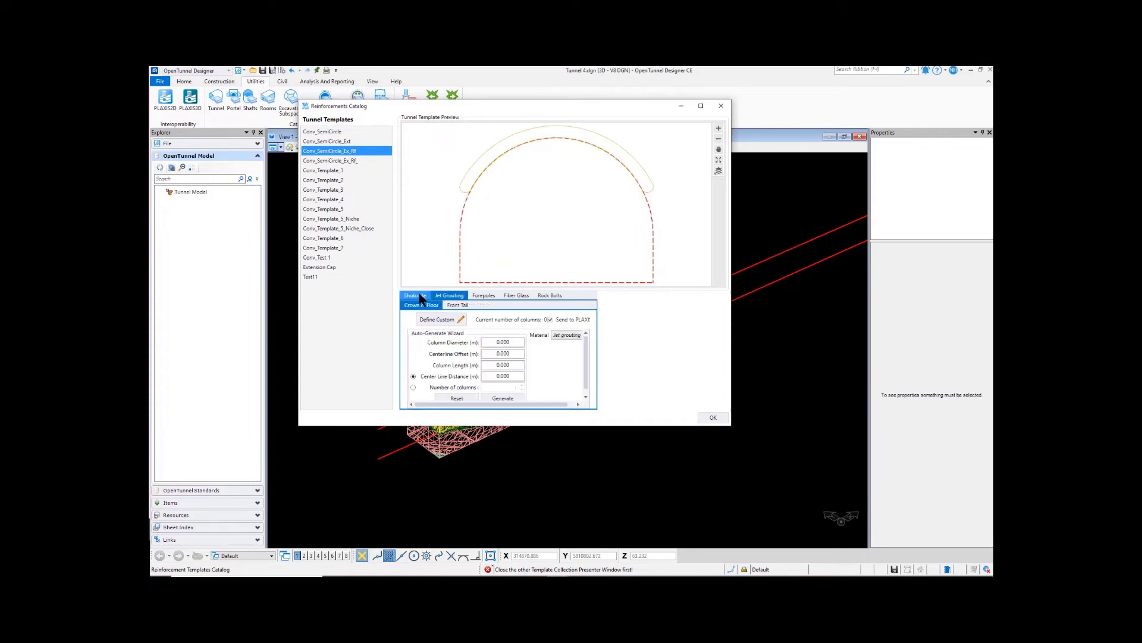
left_click(421, 296)
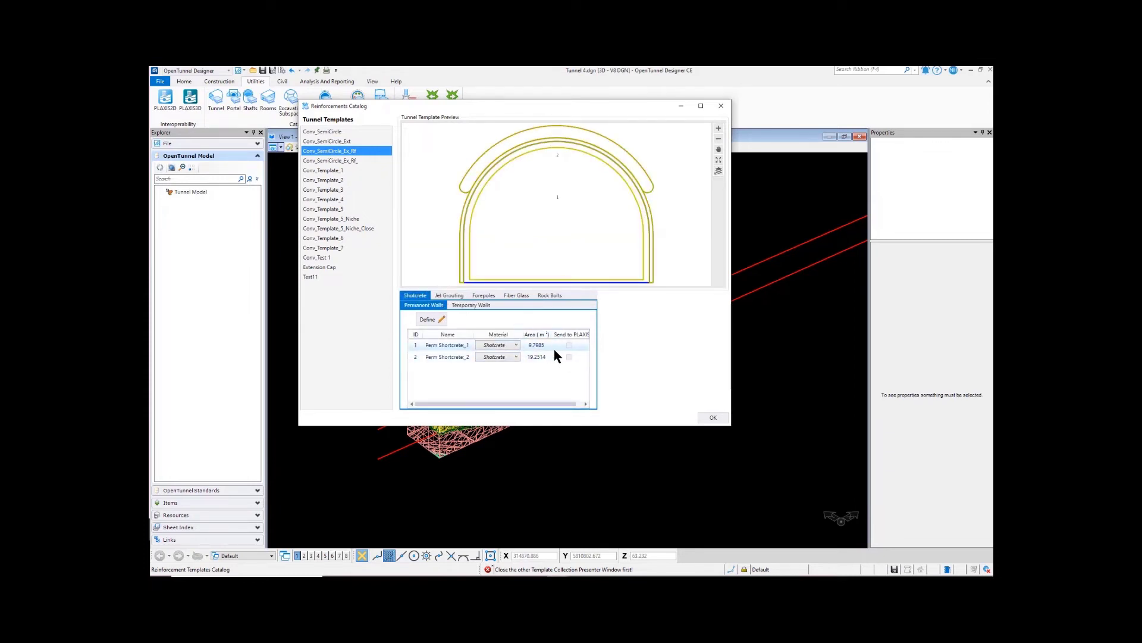
left_click(450, 295)
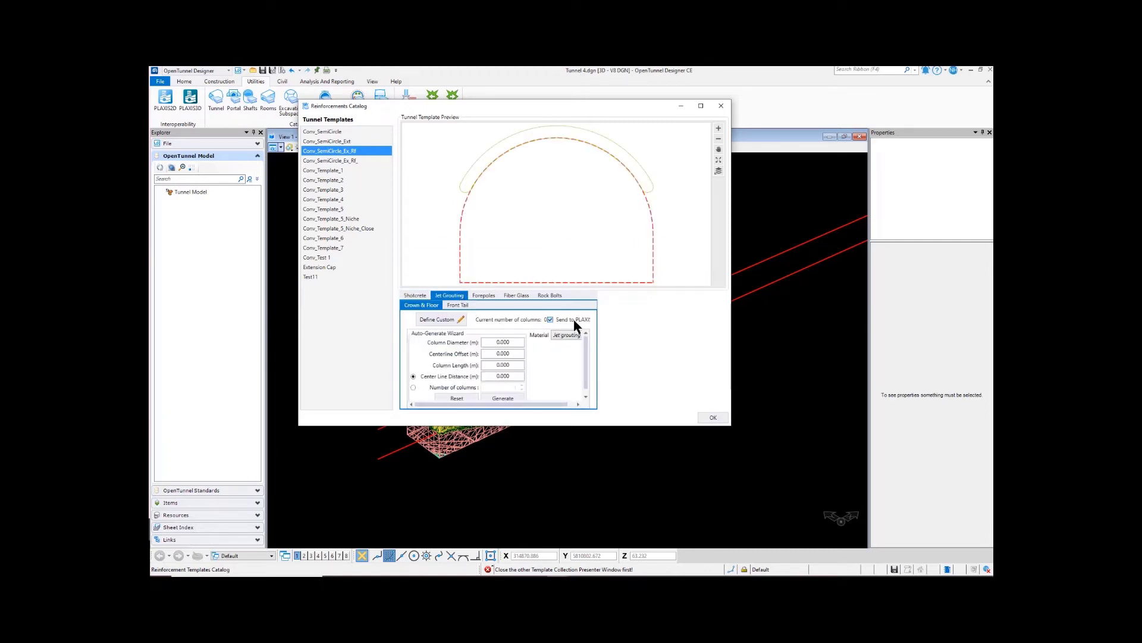
left_click(487, 296)
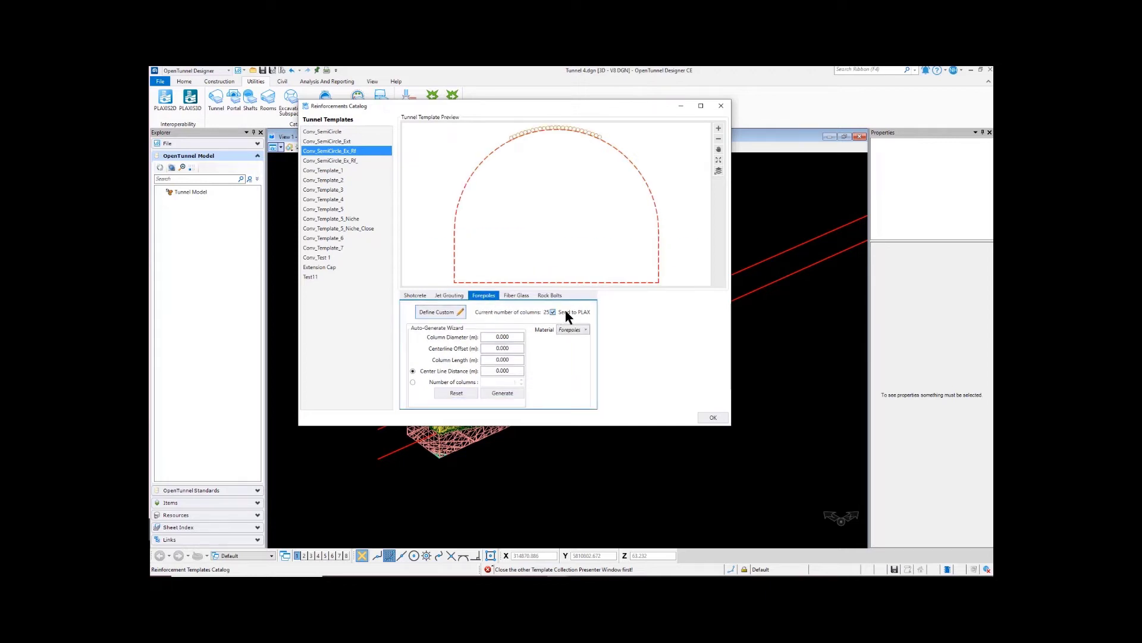
left_click(415, 295)
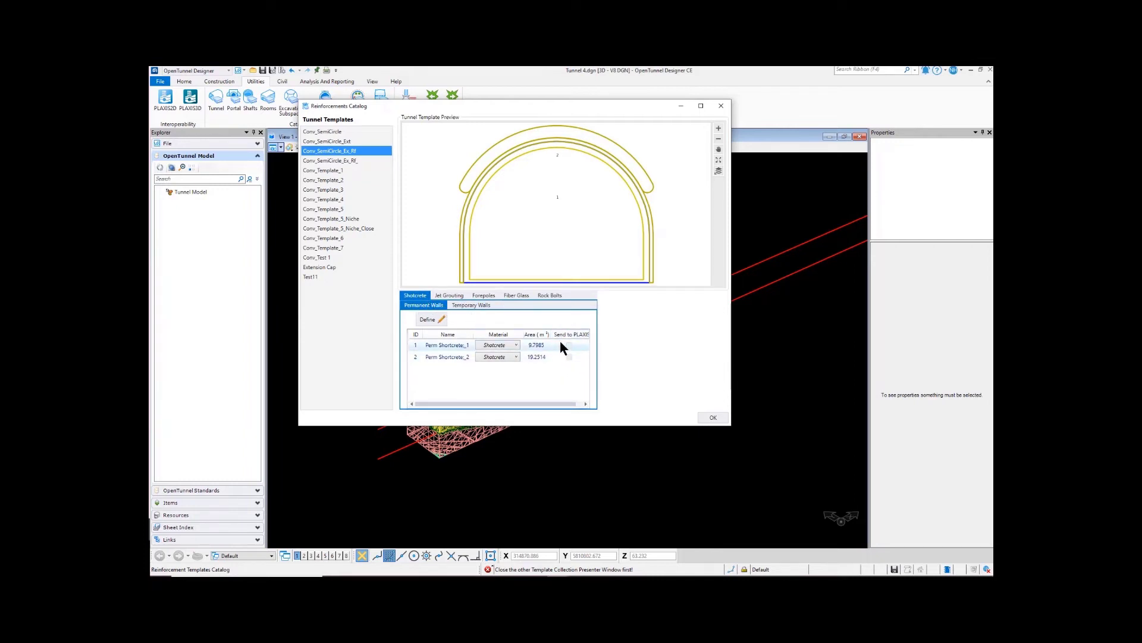
left_click(554, 296)
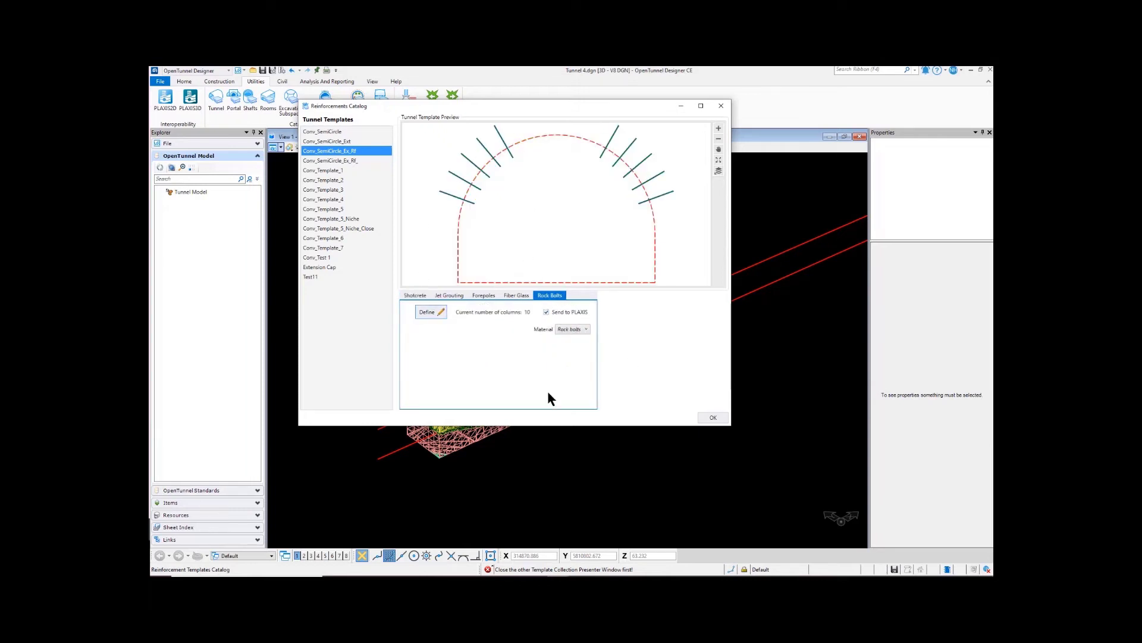
left_click(722, 417)
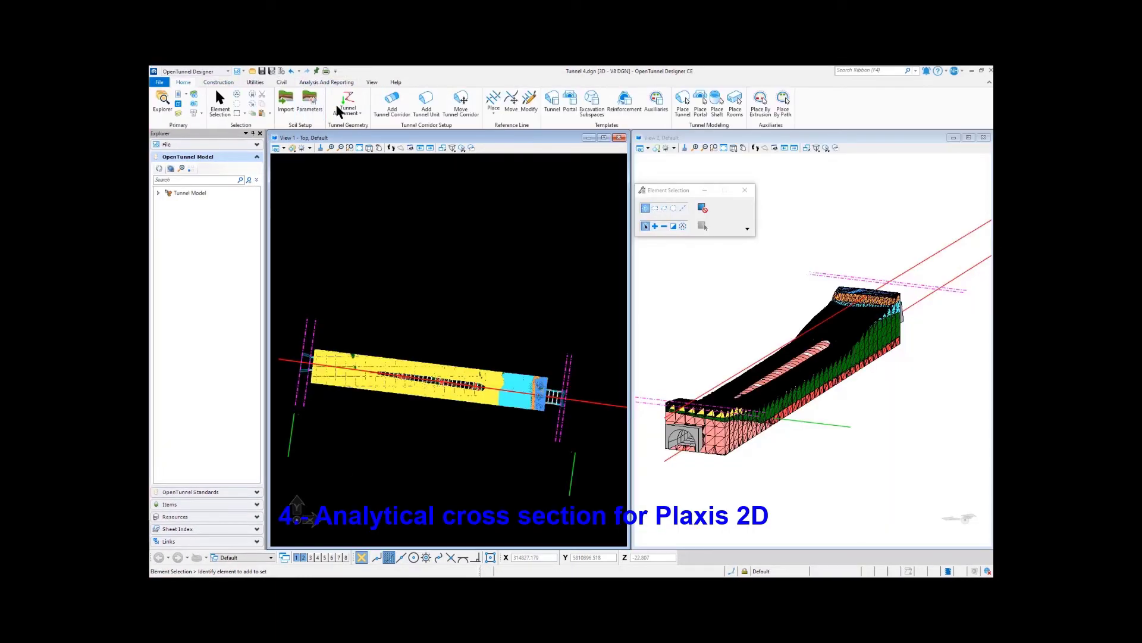
Step: Create an analytical cross section at station 0+046.6658 on the tunnel alignment with 10 m offsets on all four sides
left_click(307, 83)
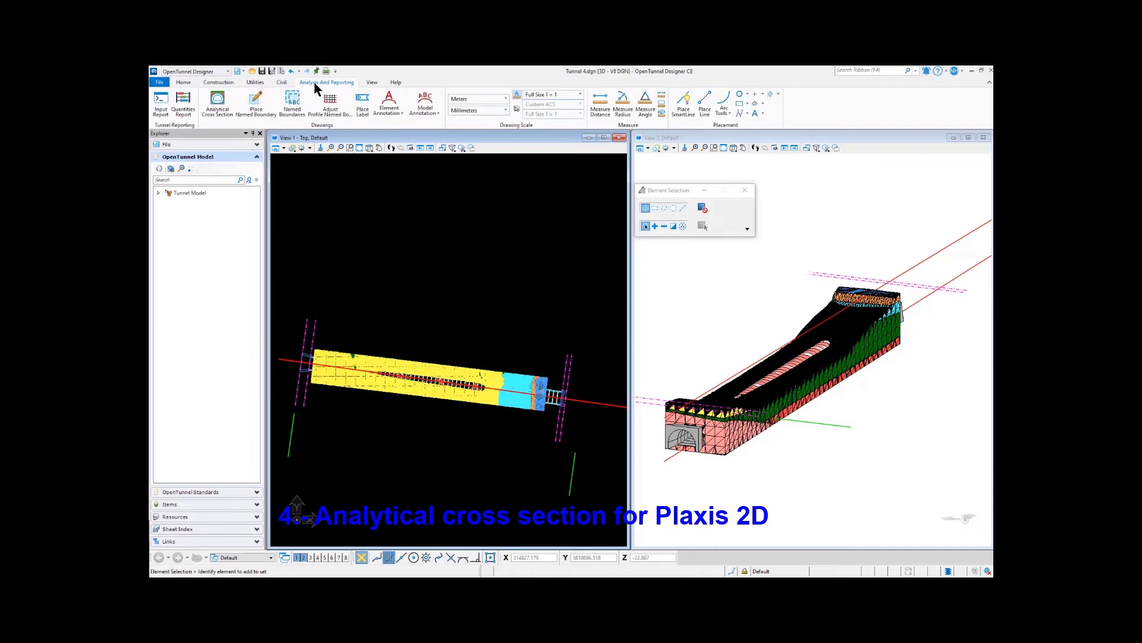
left_click(218, 113)
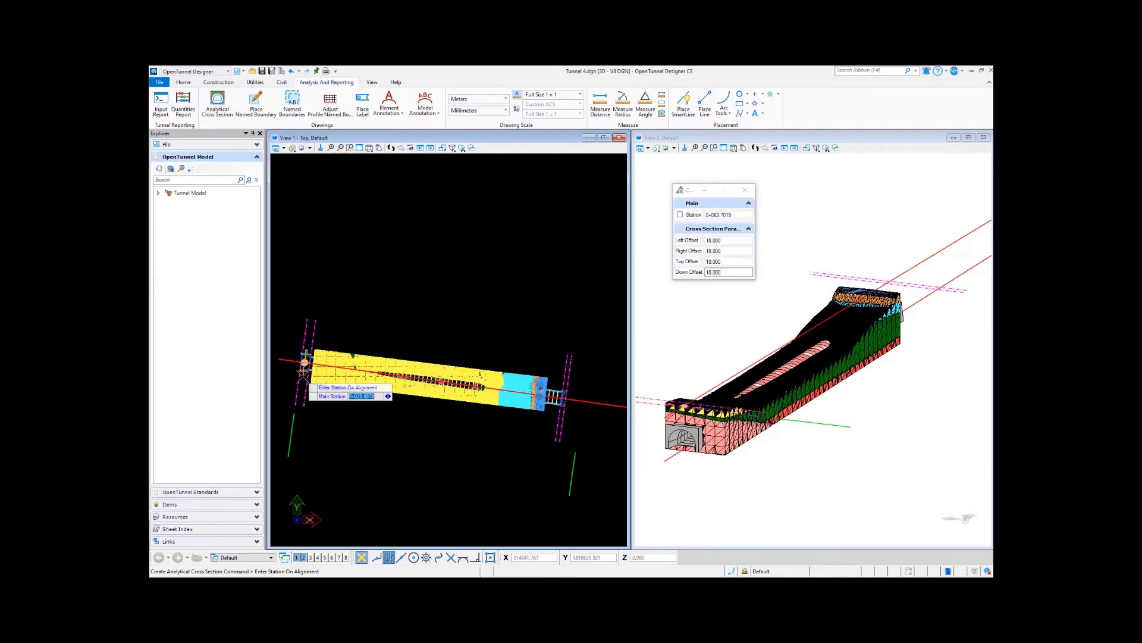
scroll(321, 381, "up", 2)
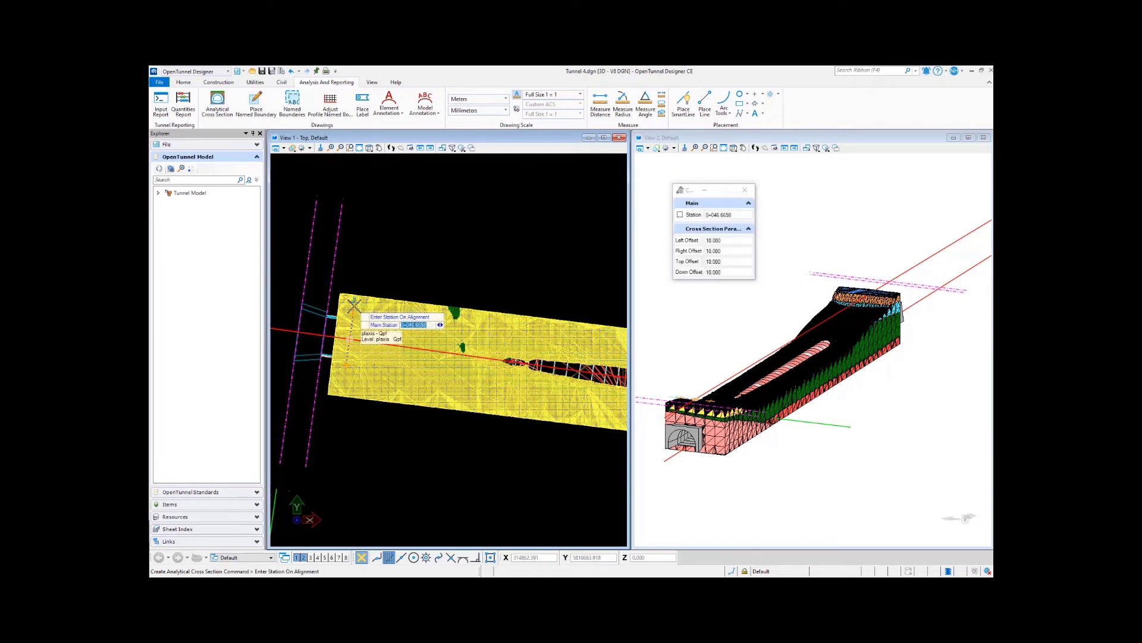
scroll(381, 405, "down", 5)
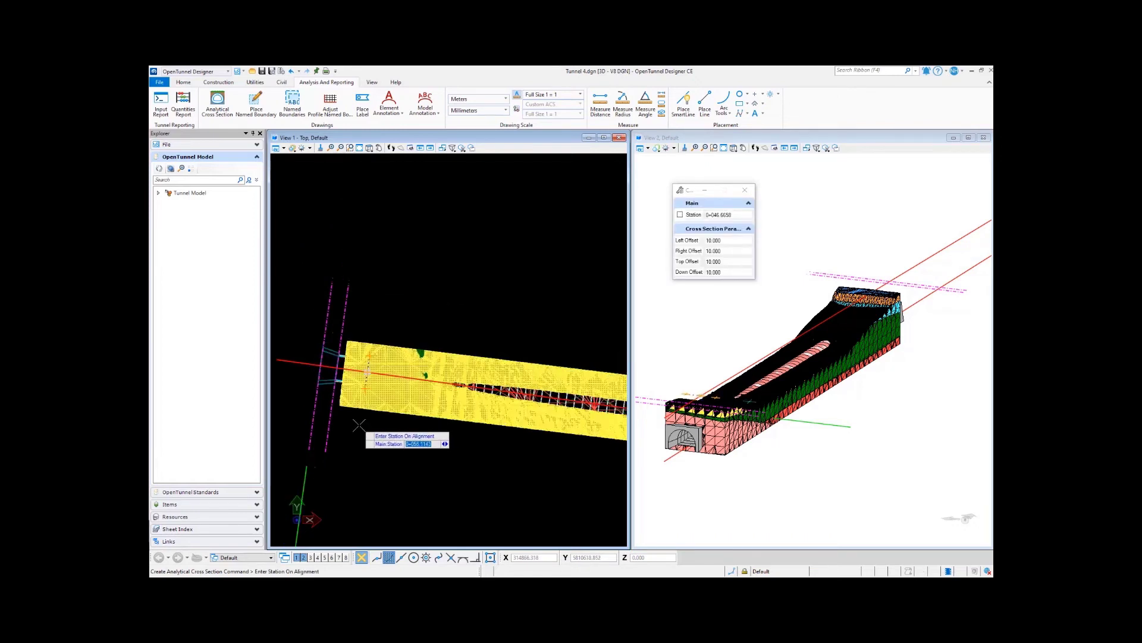
Step: Create a second analytical cross section at station 0+308.2649 with left and top offsets of 15 and right and down offsets of 10
scroll(528, 420, "up", 5)
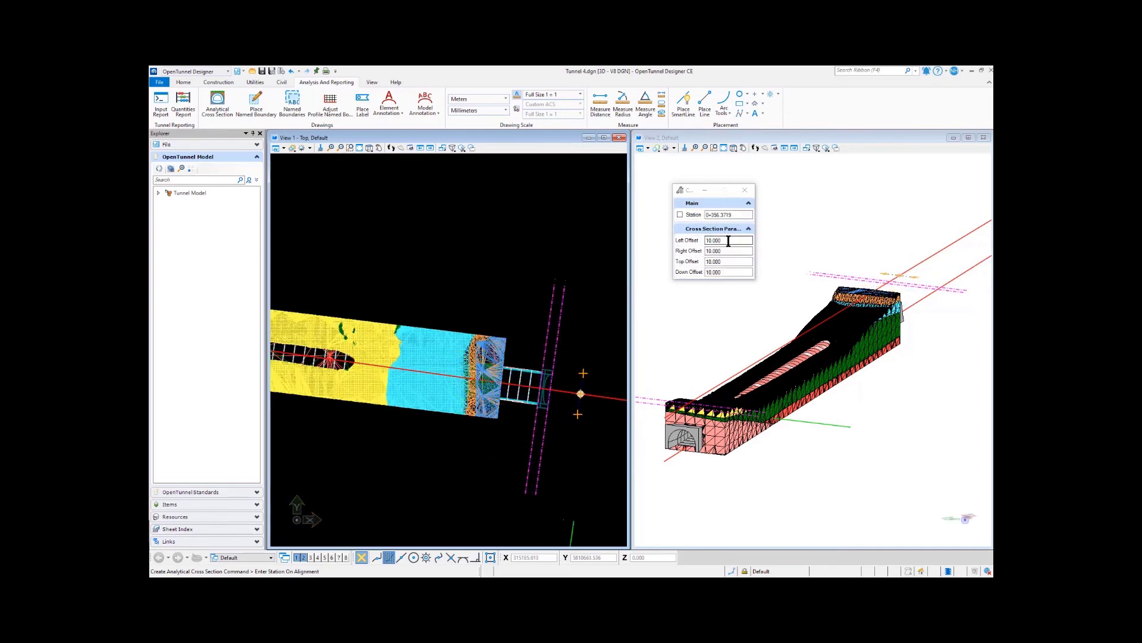
left_click(708, 240)
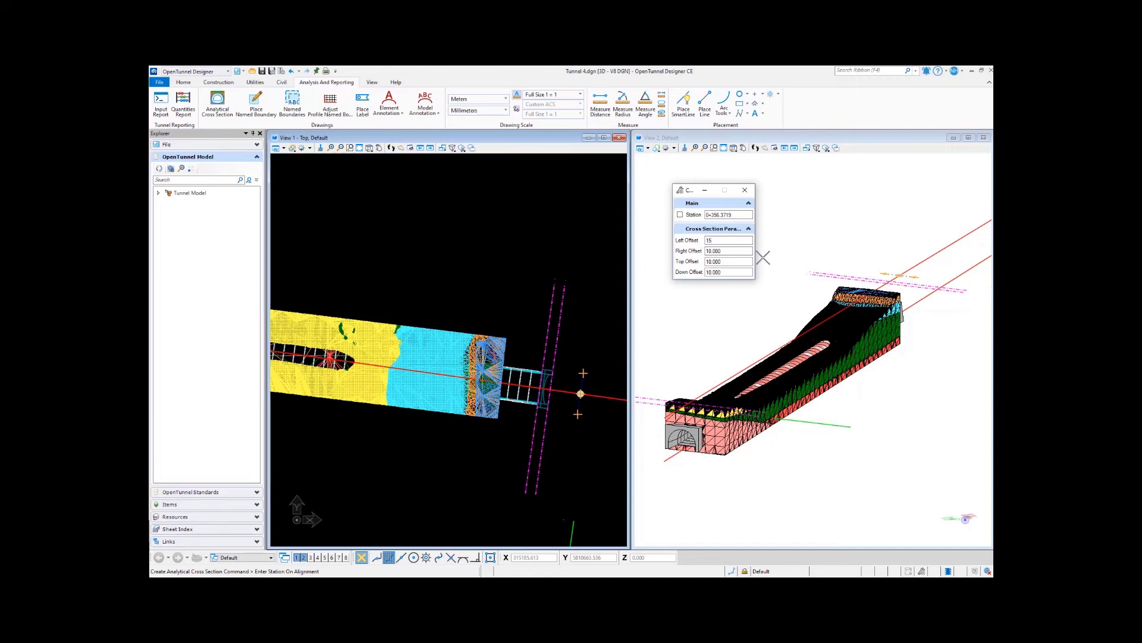
left_click(732, 262)
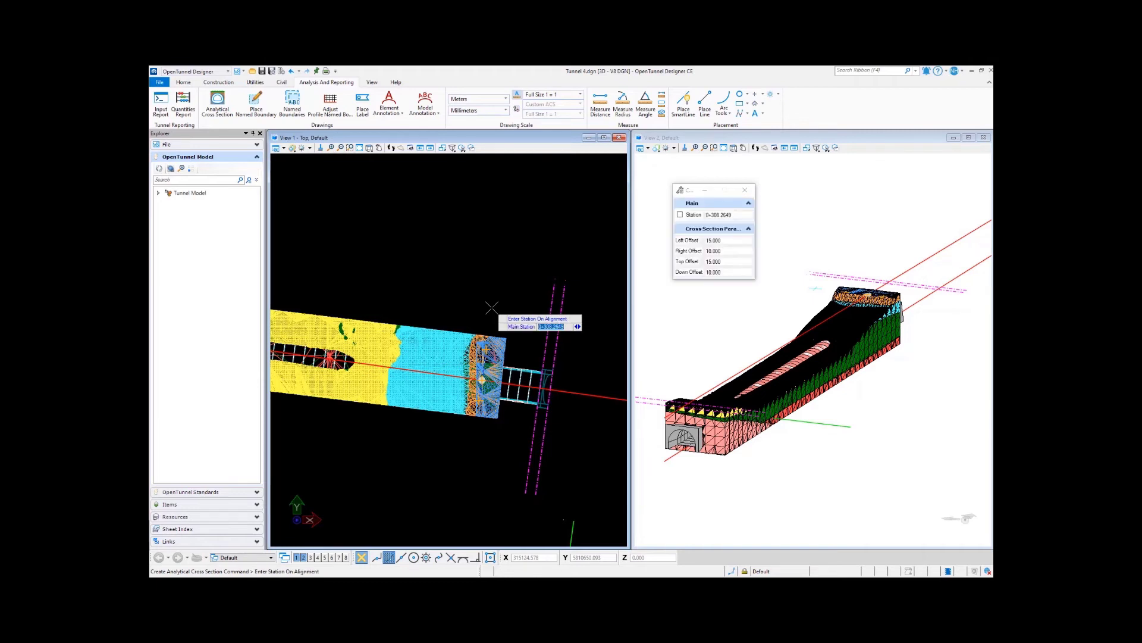
key("Escape")
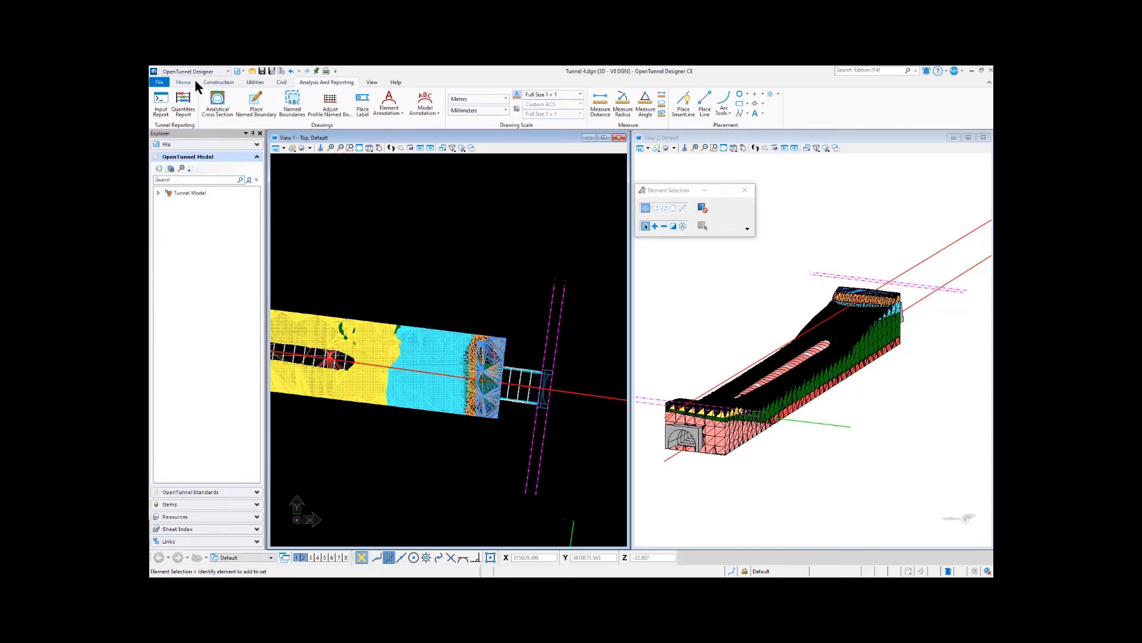
Step: Start sending the cross sections to PLAXIS 2D and choose Plates as the analytical type of Section 0+046.6658
left_click(256, 83)
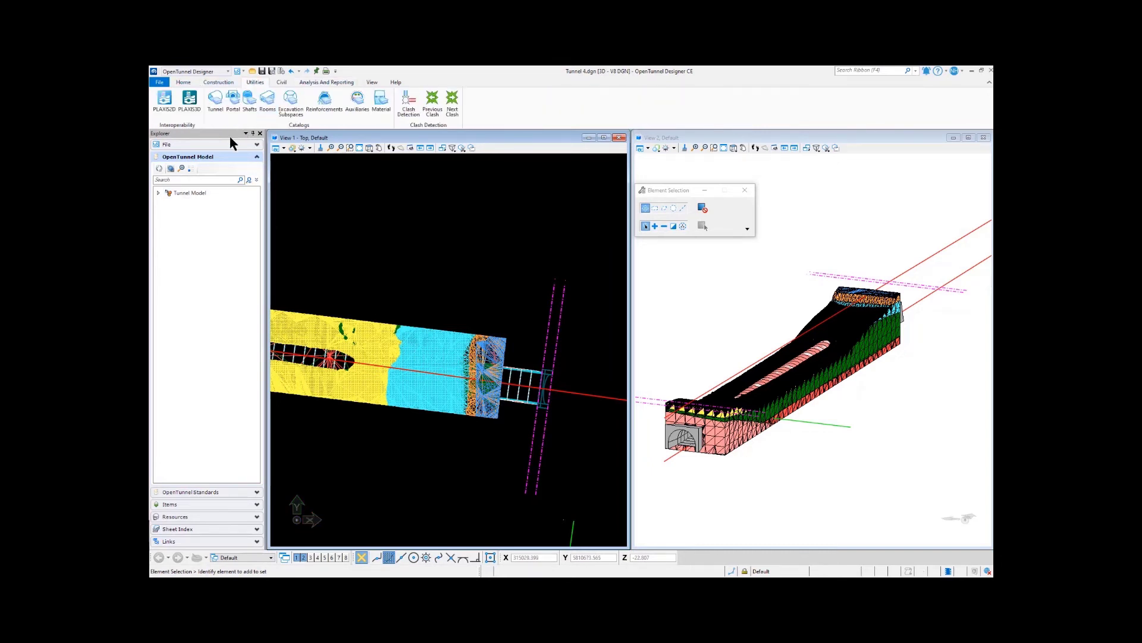
left_click(164, 114)
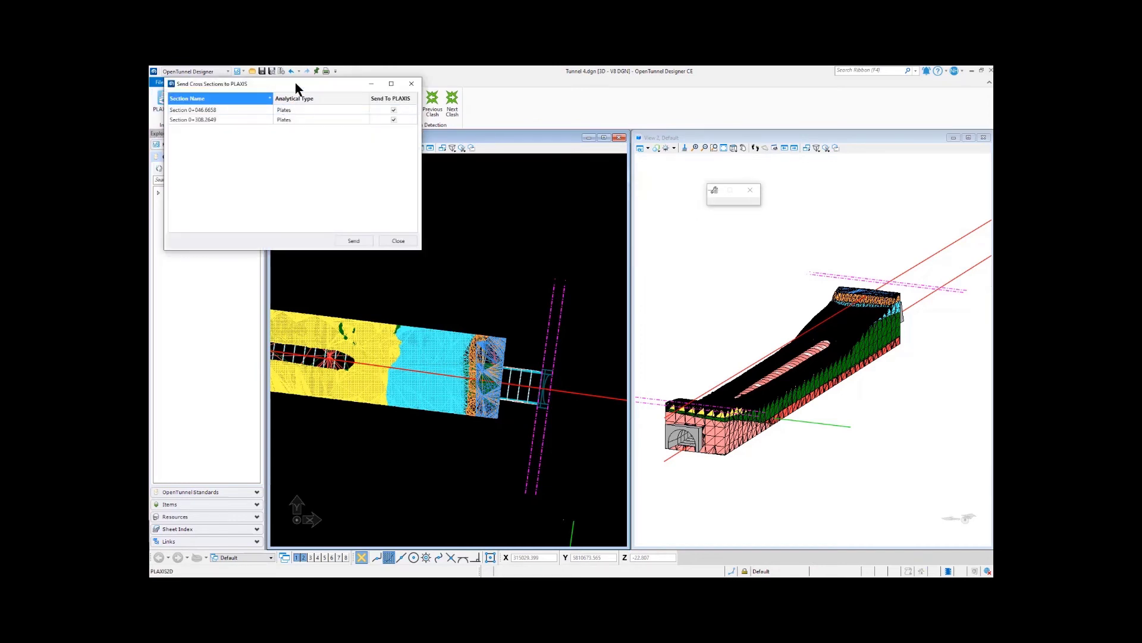
left_click_drag(296, 83, 467, 240)
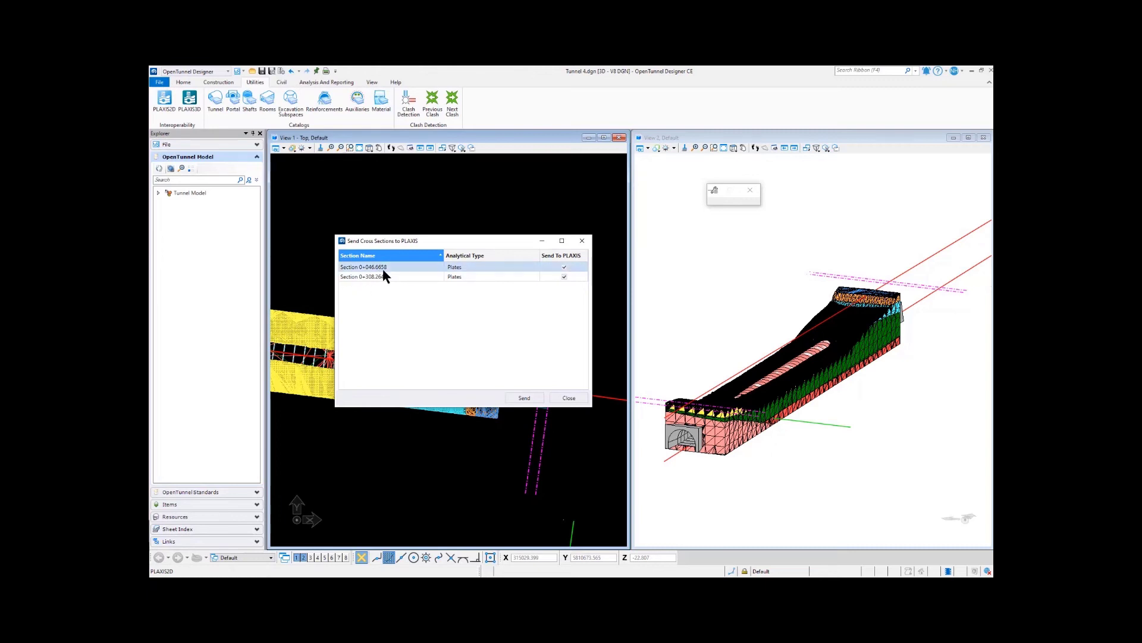
left_click(475, 266)
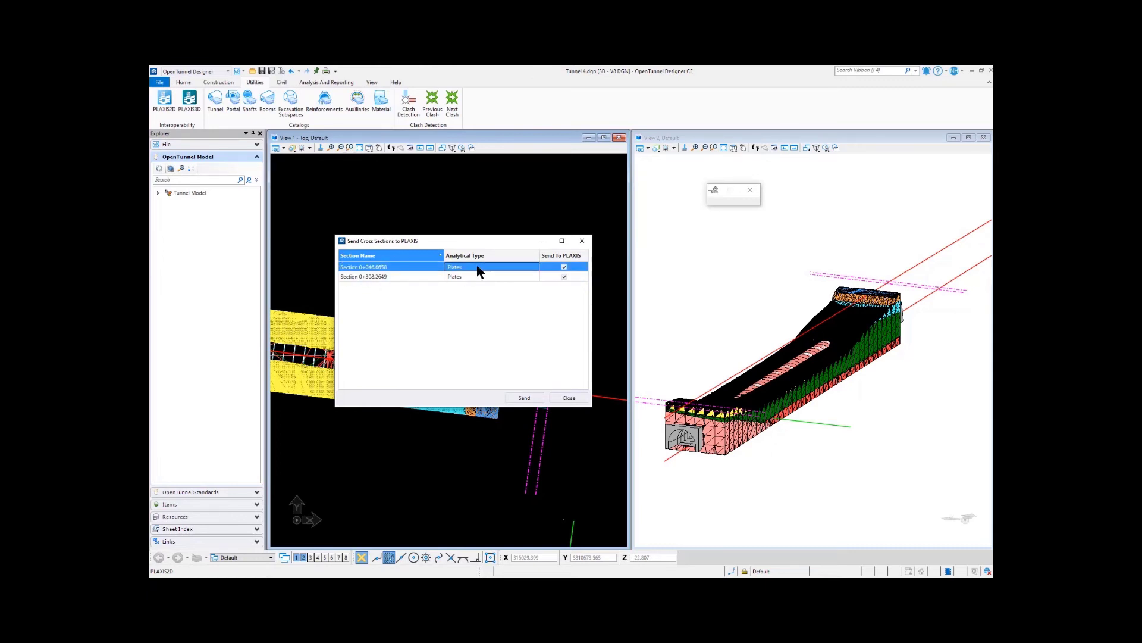
left_click(534, 267)
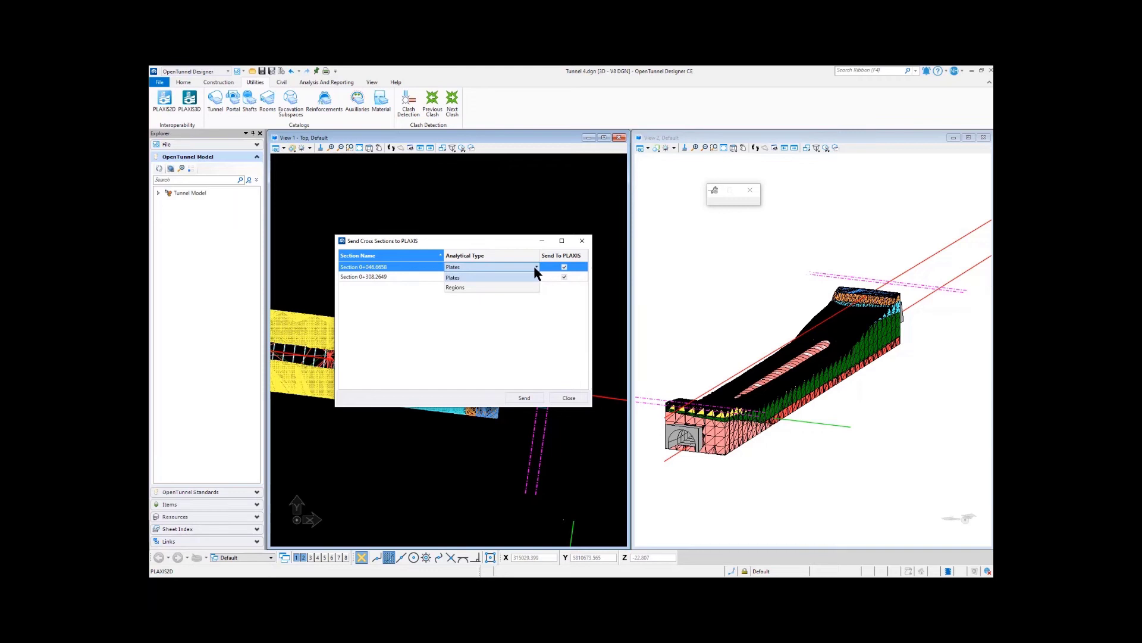
left_click(454, 278)
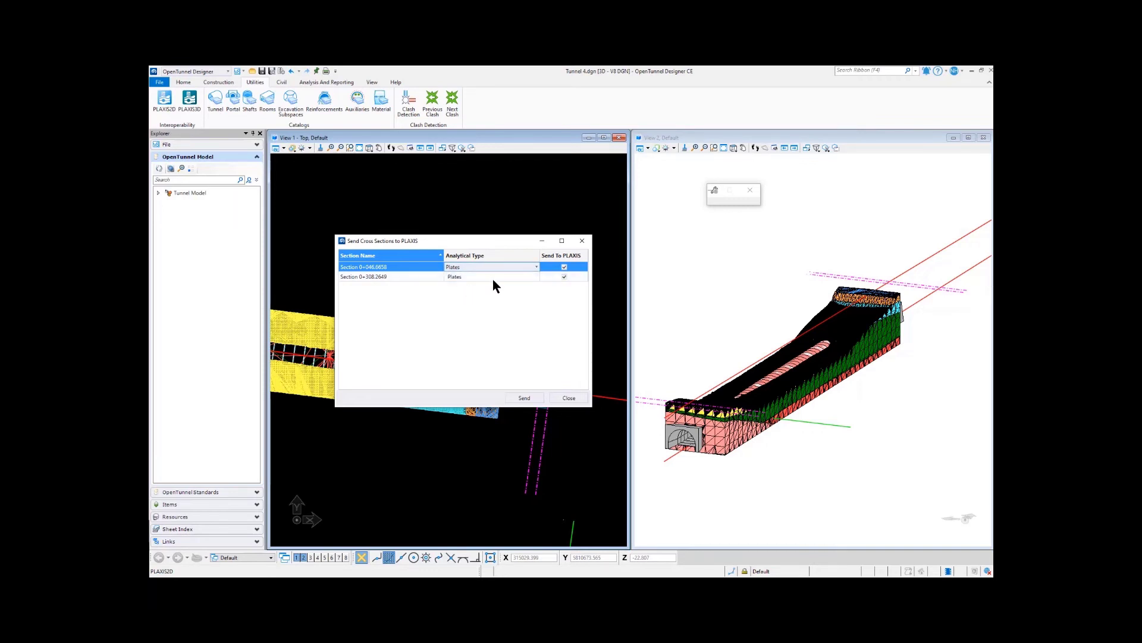
left_click(516, 265)
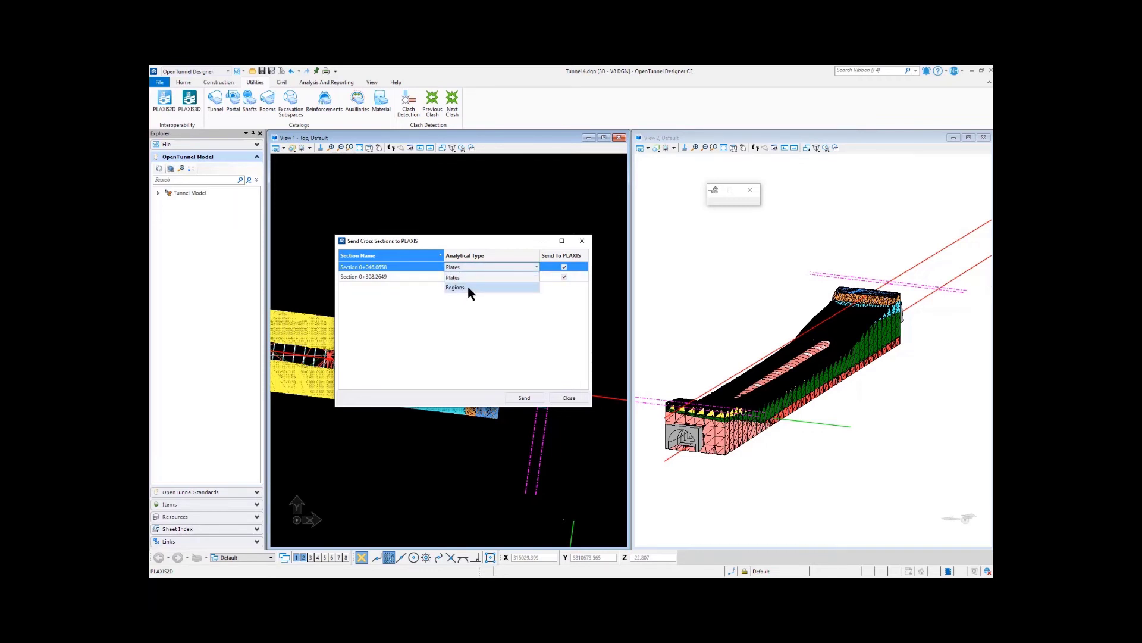
left_click(469, 278)
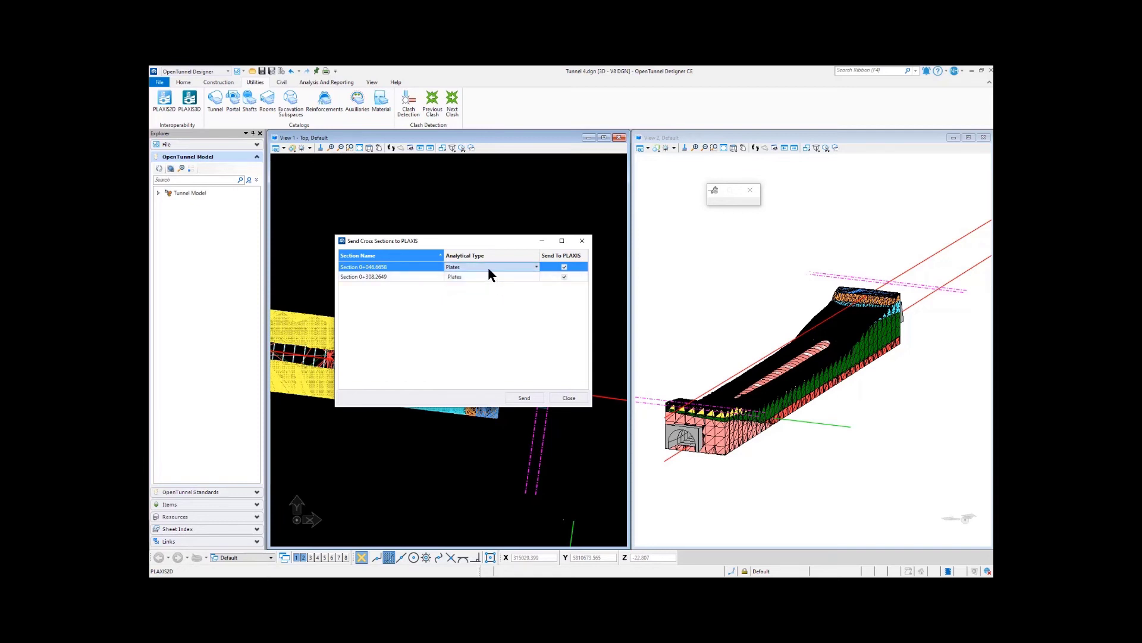
Step: Set the analytical type of Section 0+308.2649 to Regions and send both cross sections to PLAXIS
left_click(507, 278)
left_click(518, 276)
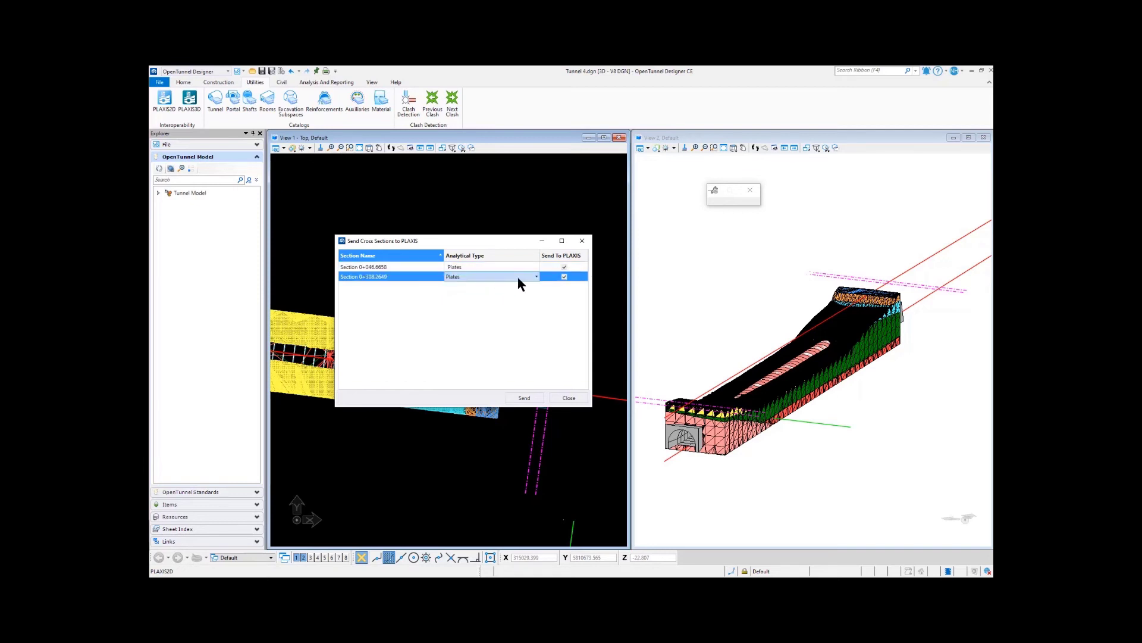
left_click(484, 276)
left_click(564, 266)
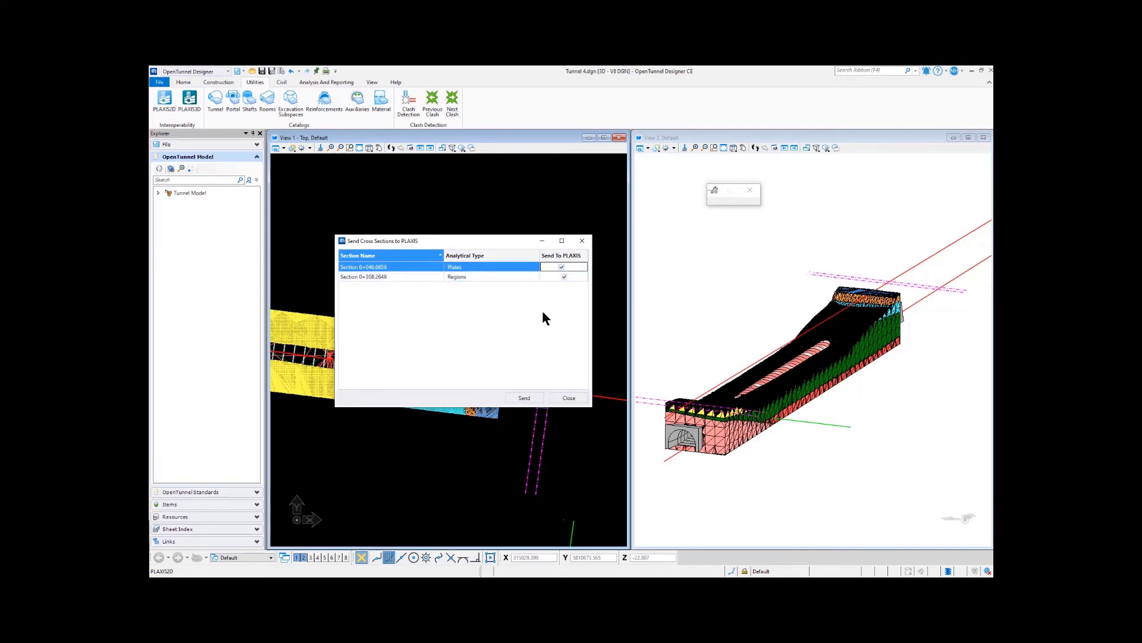
left_click(523, 398)
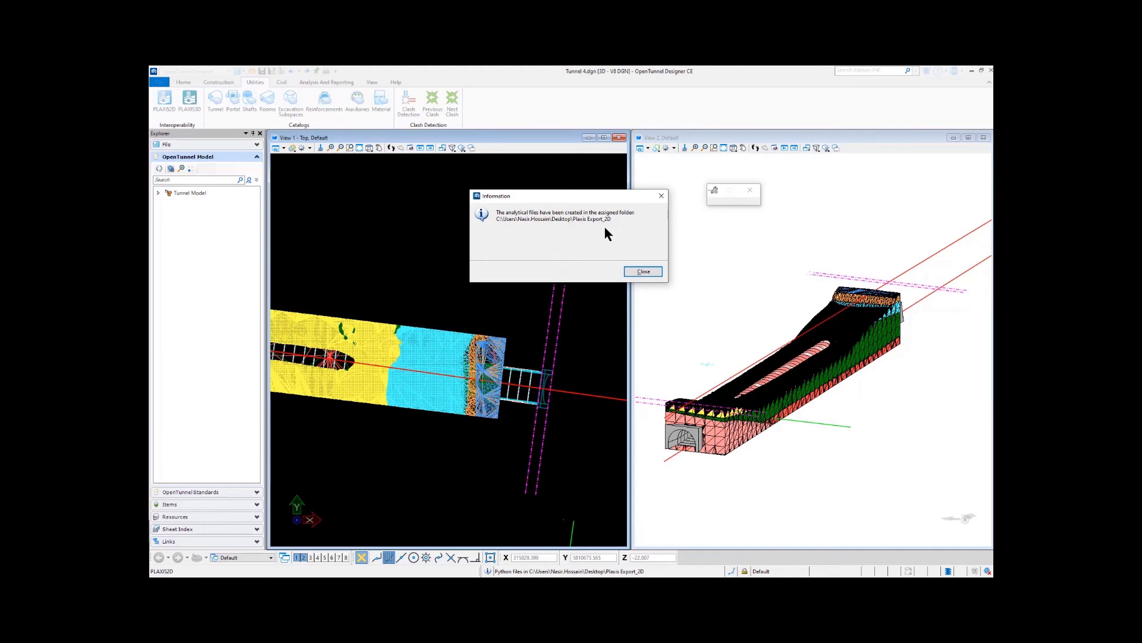
left_click(643, 271)
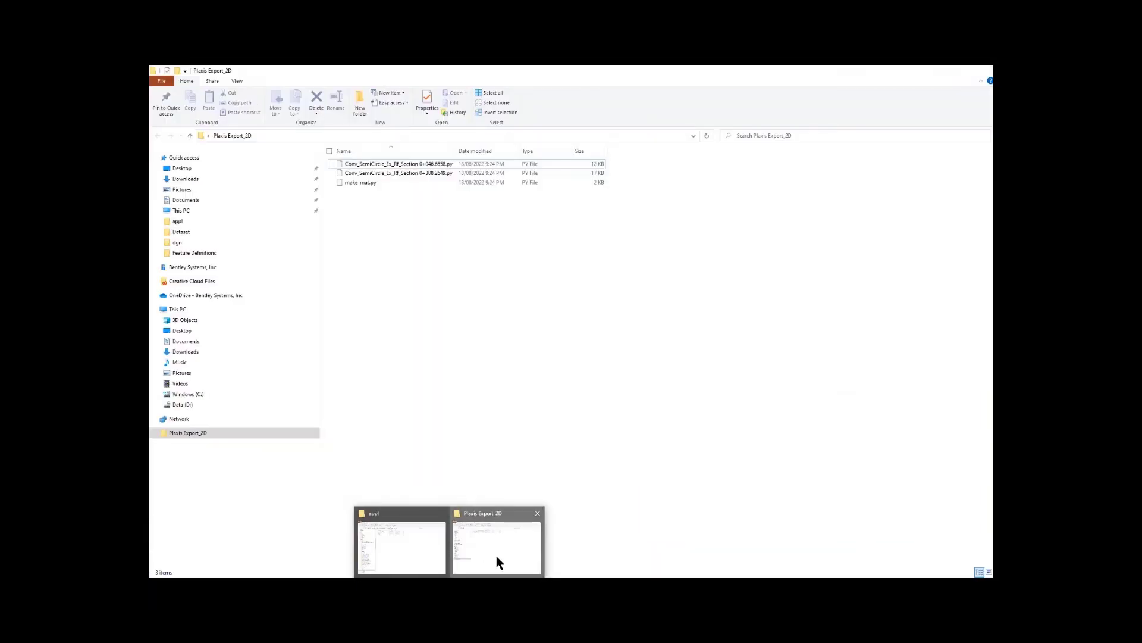
Step: Switch to PLAXIS 2D and run the Python script Conv_SemiCircle_Ex_Rf_Section 0+046.6658.py from the Plaxis Export_2D folder
left_click(495, 556)
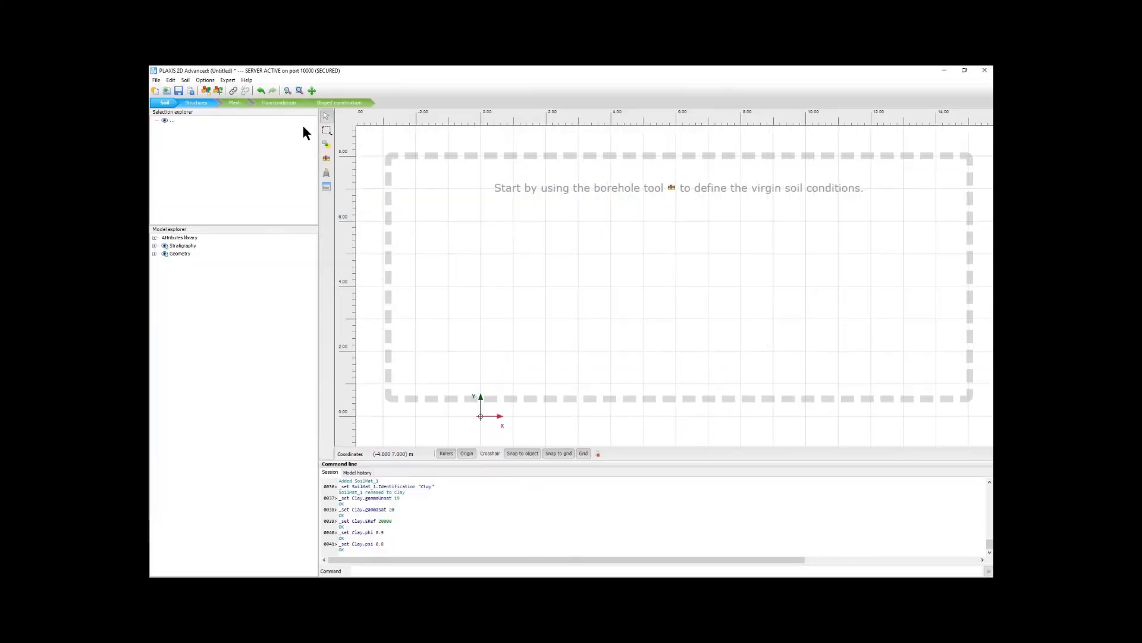
left_click(229, 83)
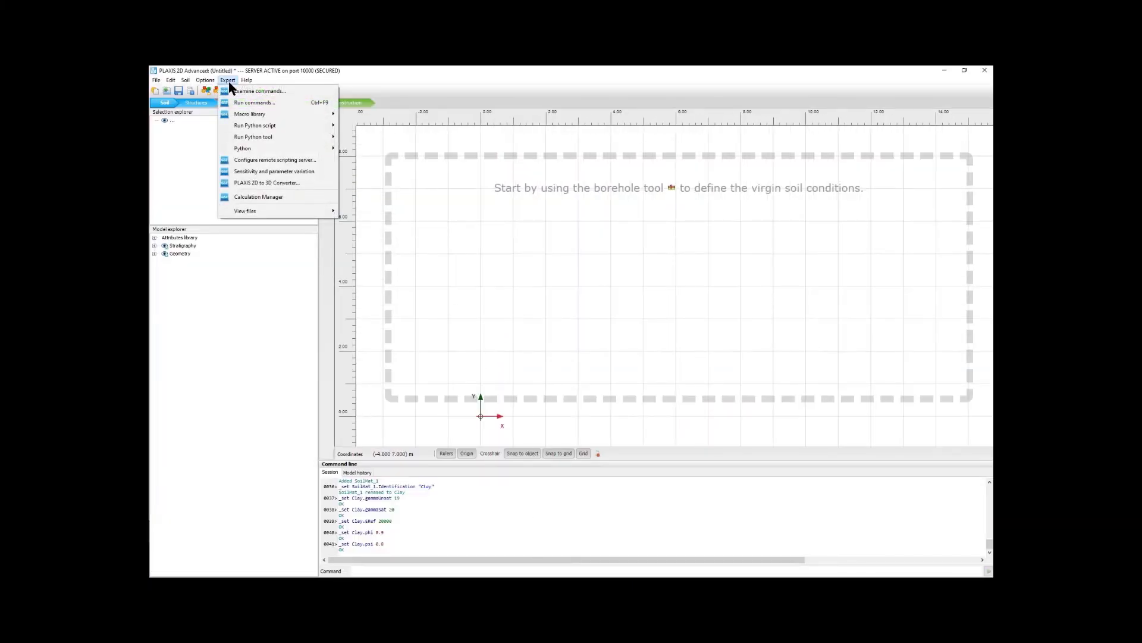
mouse_move(248, 151)
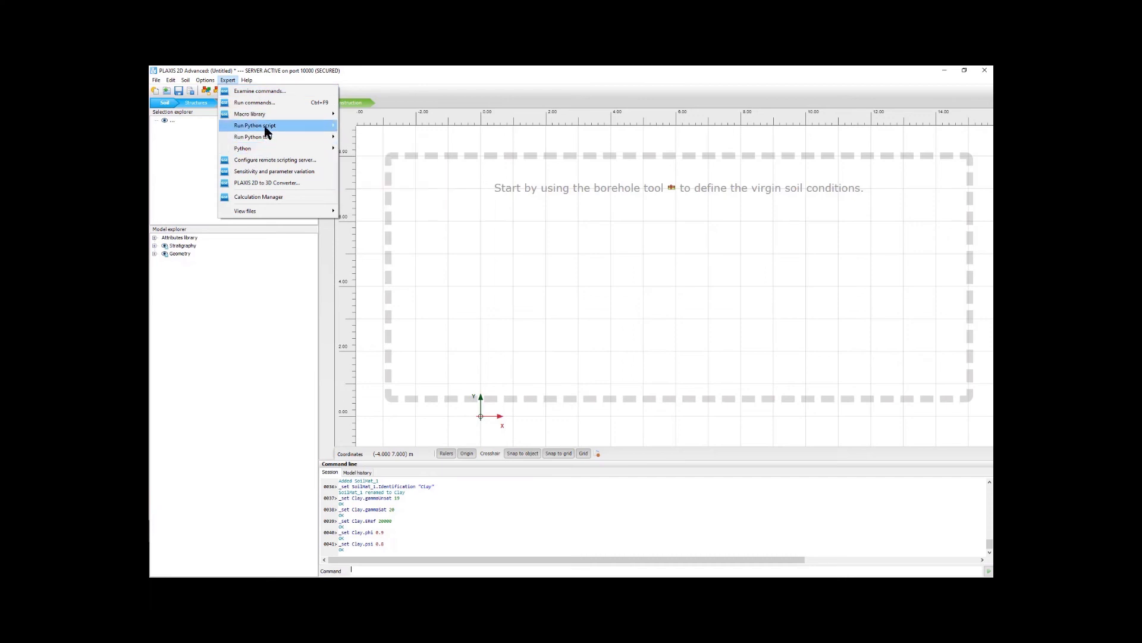
mouse_move(266, 132)
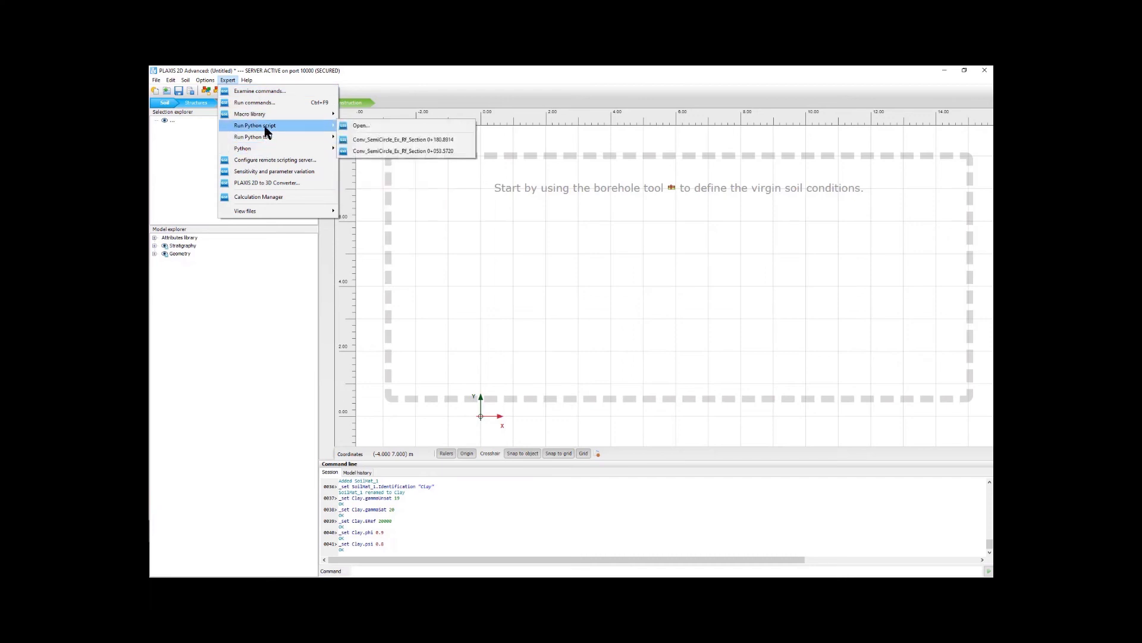
left_click(361, 125)
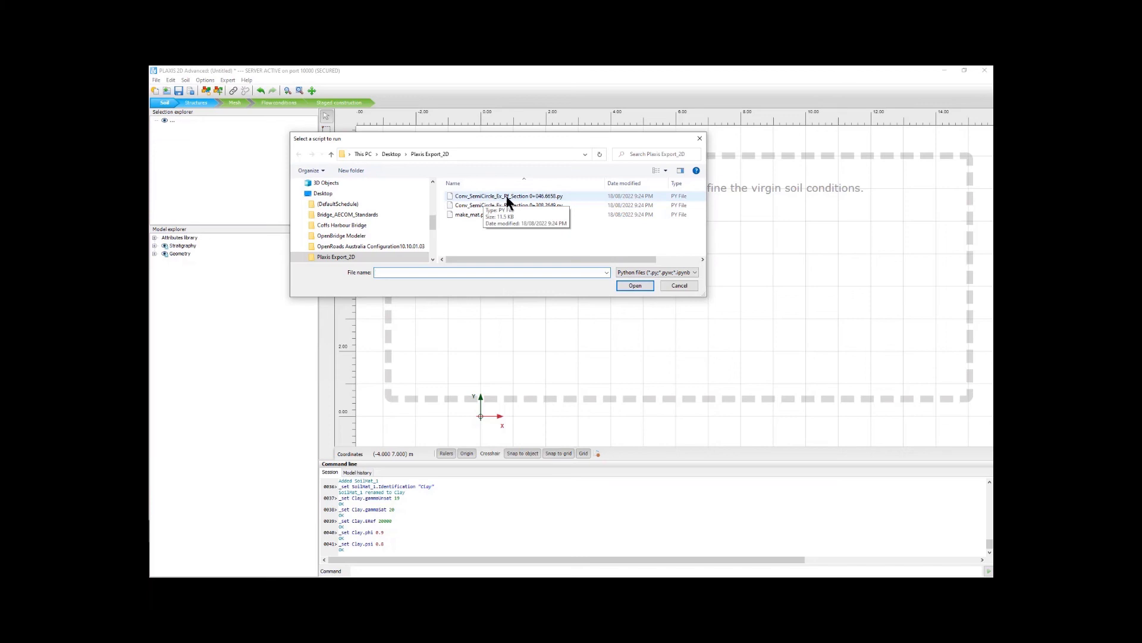
left_click(542, 196)
left_click(646, 285)
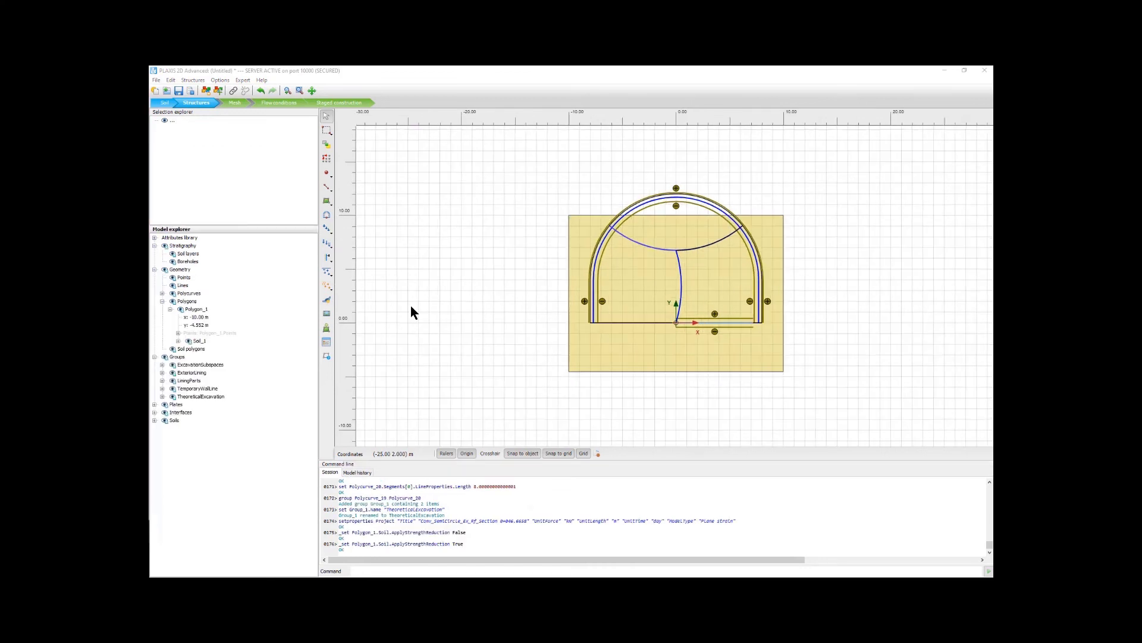
Step: Run the Python script Conv_SemiCircle_Ex_Rf_Section 0+308.2649.py from the Plaxis Export_2D folder
left_click(242, 79)
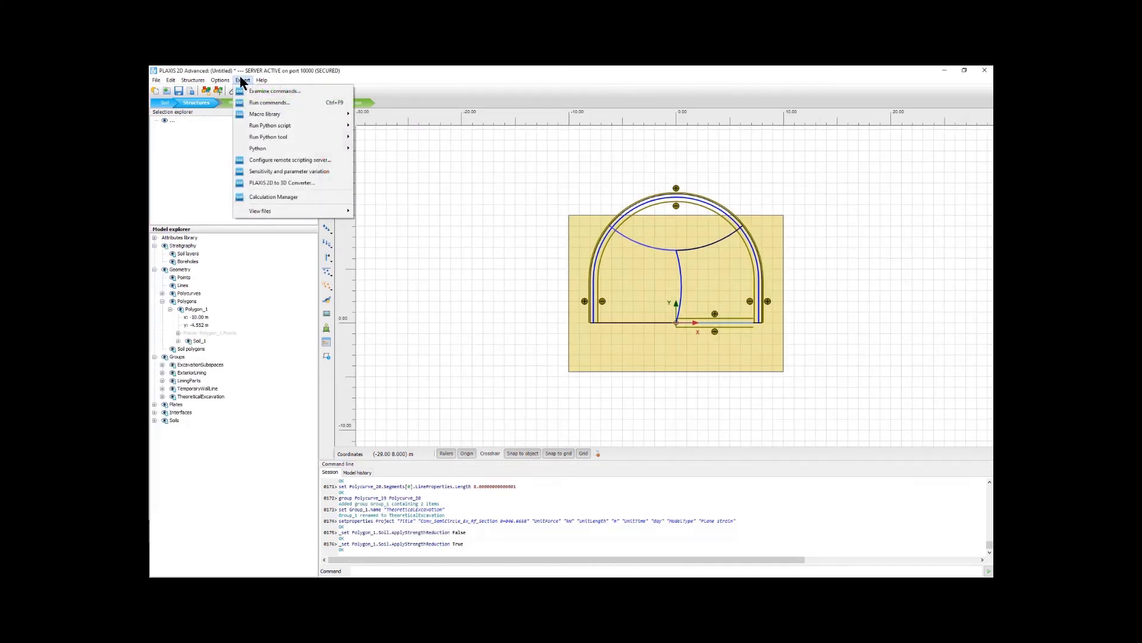
mouse_move(285, 127)
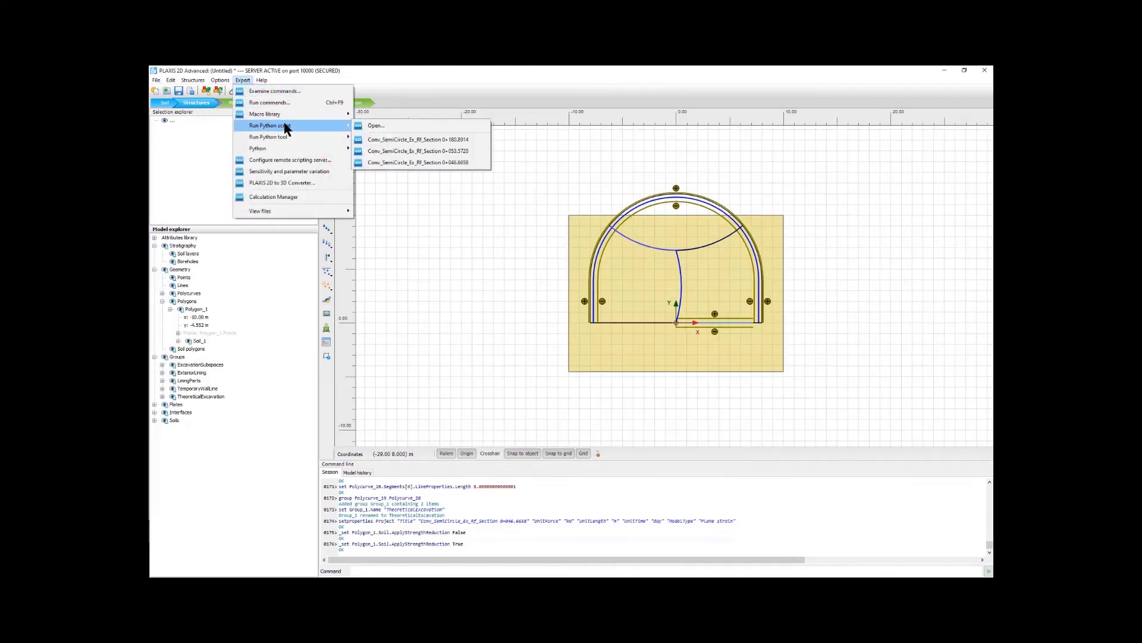
left_click(370, 126)
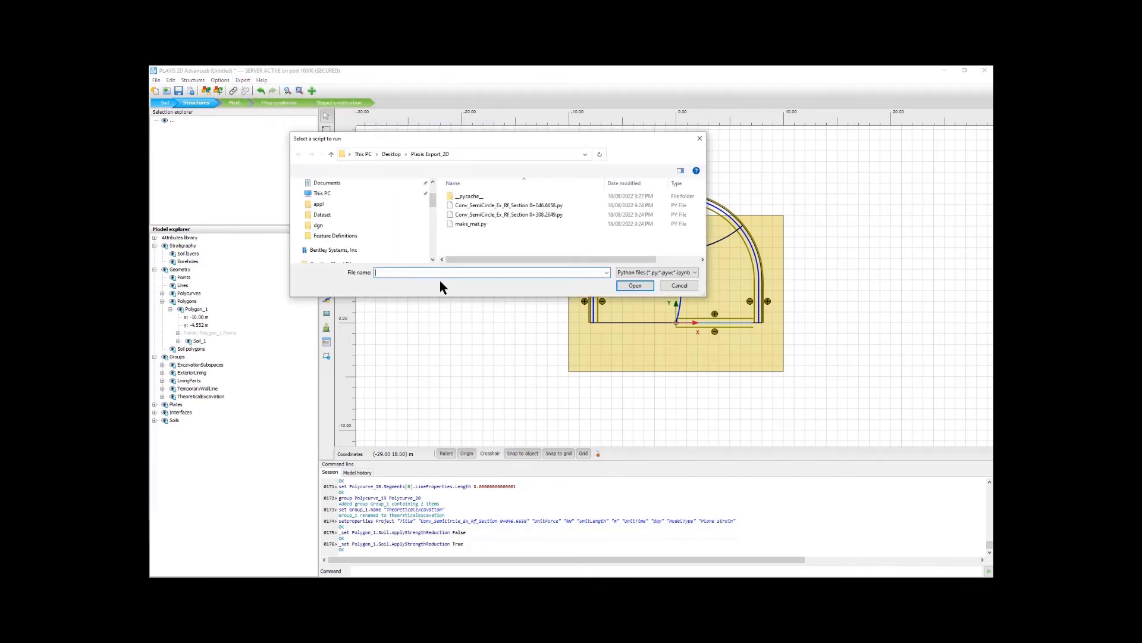
left_click(490, 214)
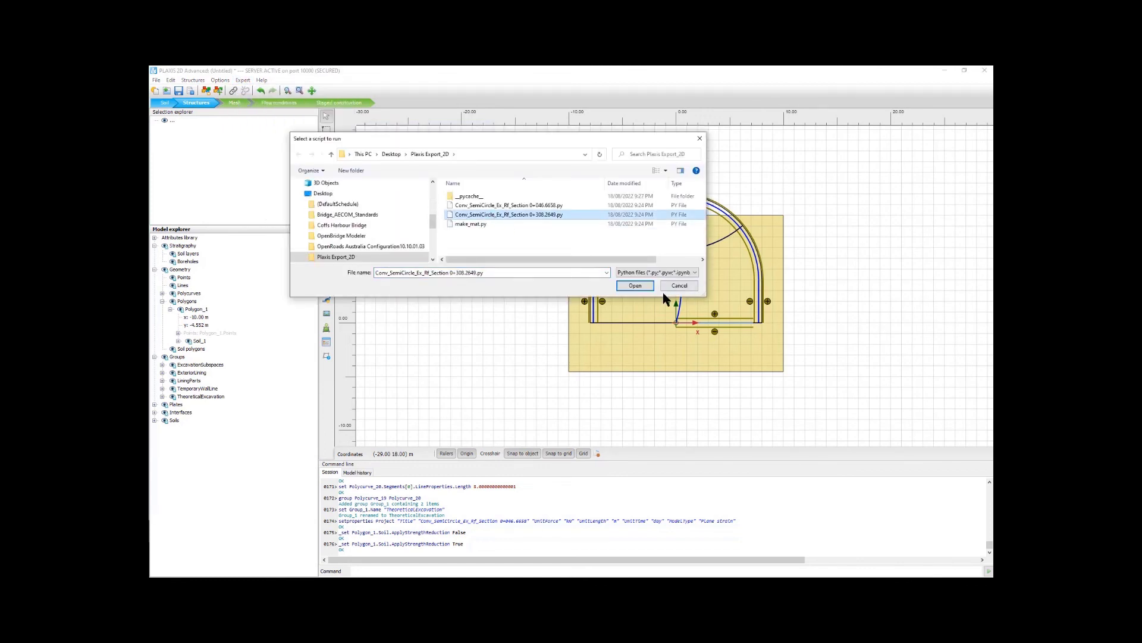
left_click(635, 285)
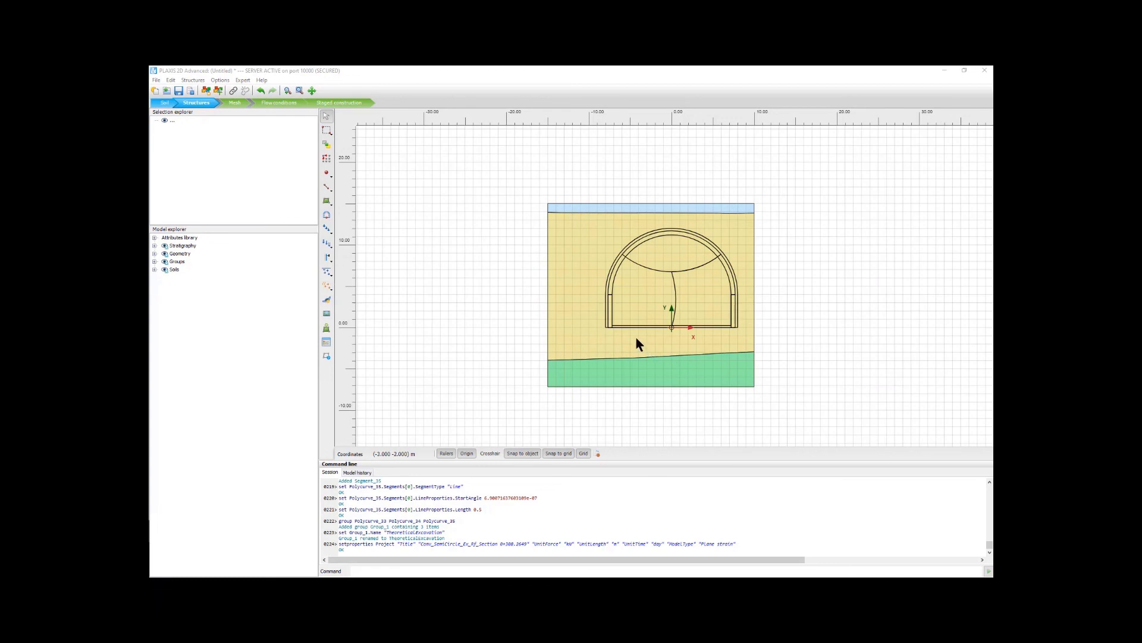
Step: Examine the imported section's soils, including the properties of Soil_3, and its groups and geometry in the model structure
left_click(154, 269)
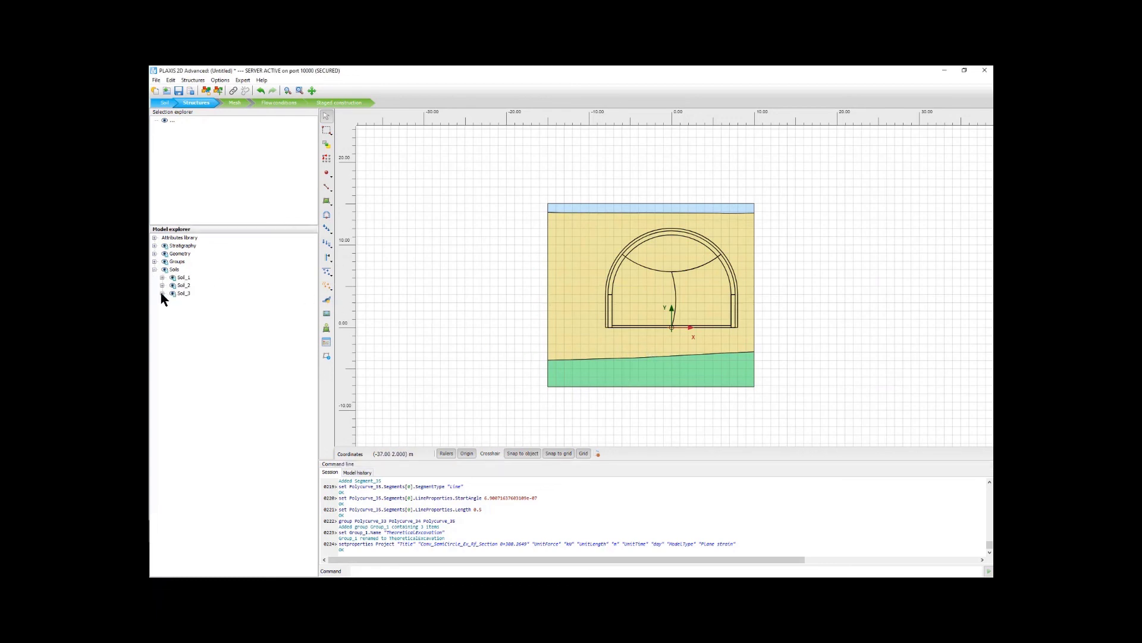
left_click(162, 294)
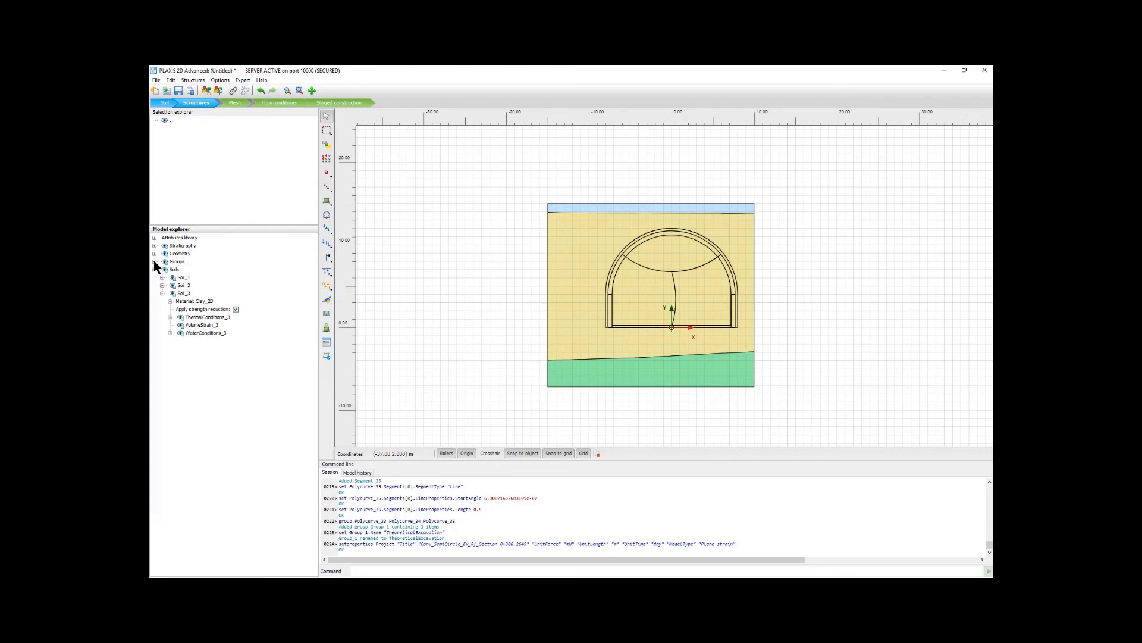
left_click(155, 261)
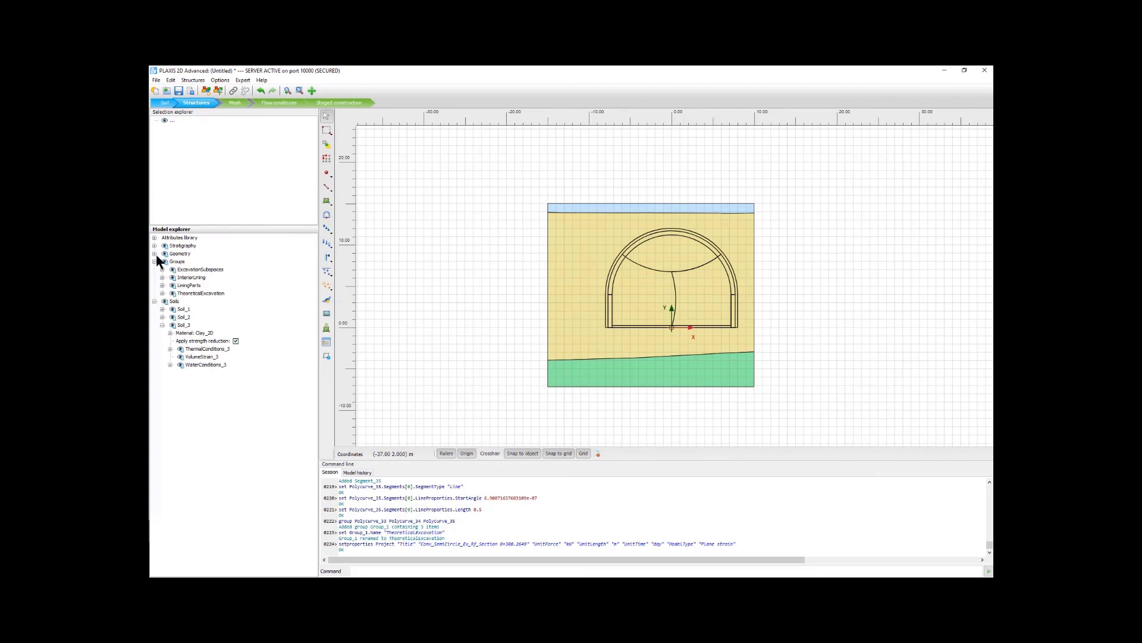
left_click(154, 254)
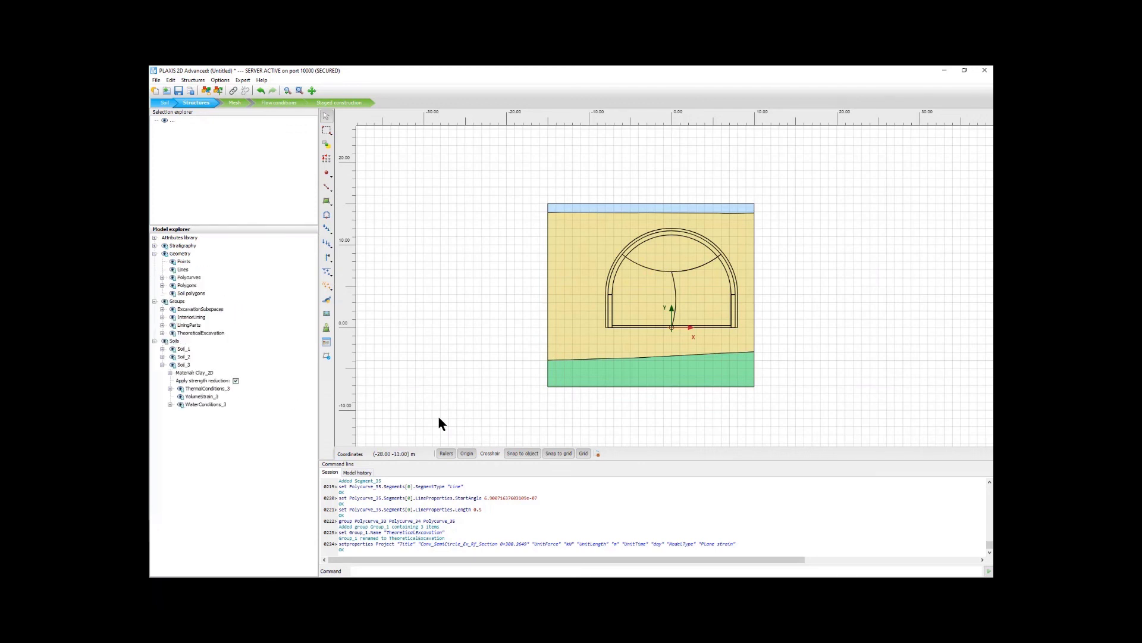